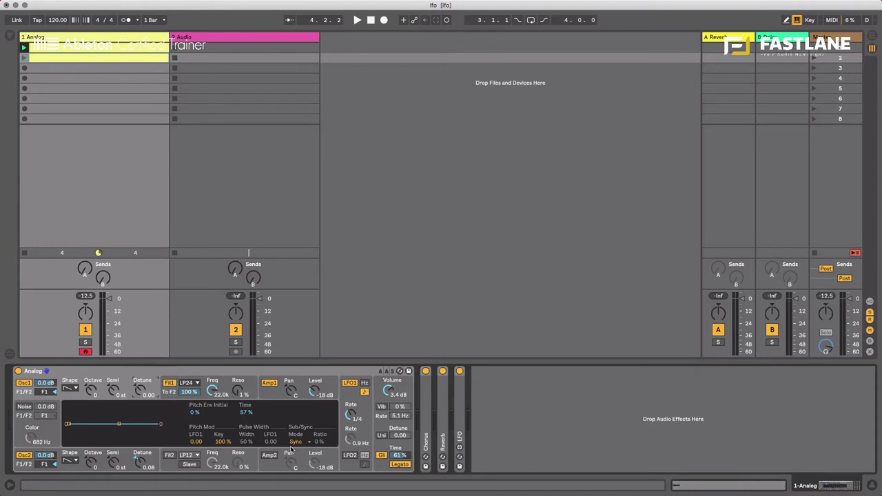
# Examine the Analog synth's oscillator, Filter 1 and Amp 1 settings to see which modulation parameters each section offers
pyautogui.click(317, 447)
pyautogui.click(149, 458)
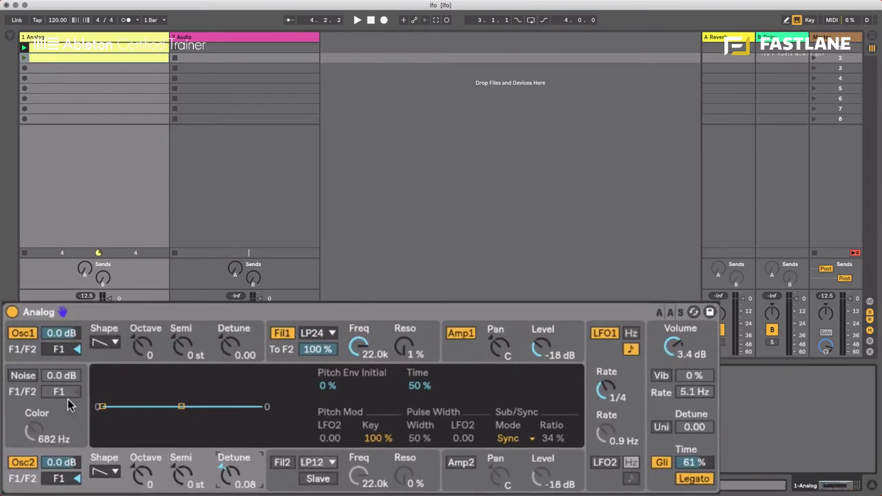
pyautogui.click(247, 298)
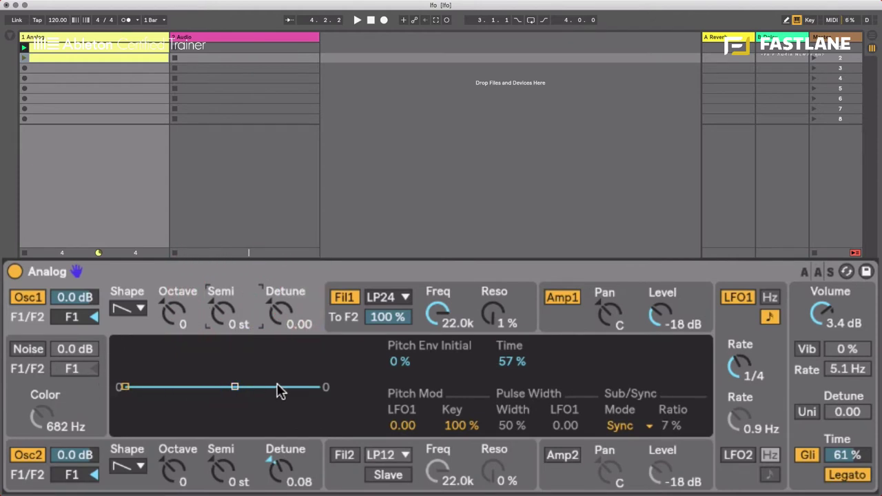
pyautogui.click(466, 293)
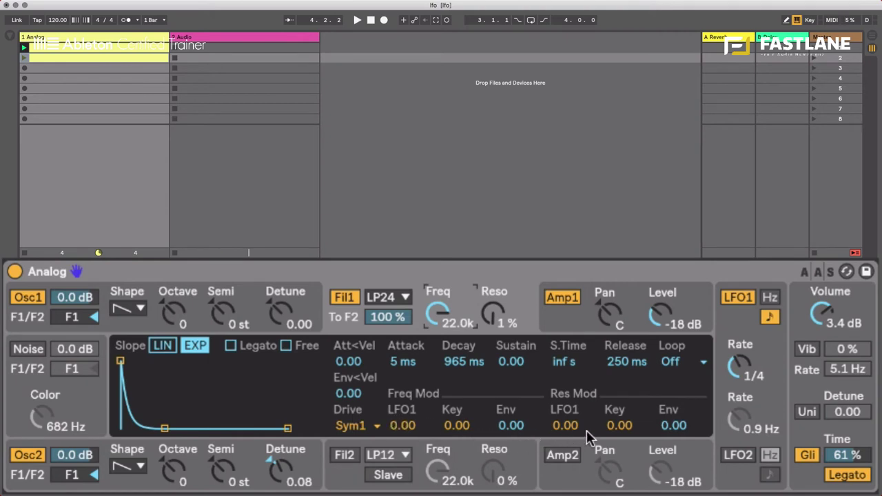
pyautogui.click(567, 300)
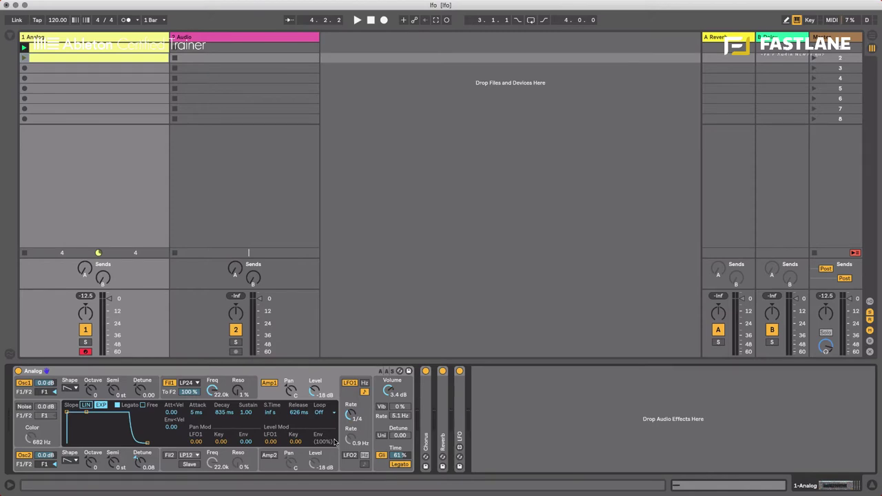
# Find the Envelope device among the Max for Live MIDI effects and load it onto the Analog track
pyautogui.click(8, 37)
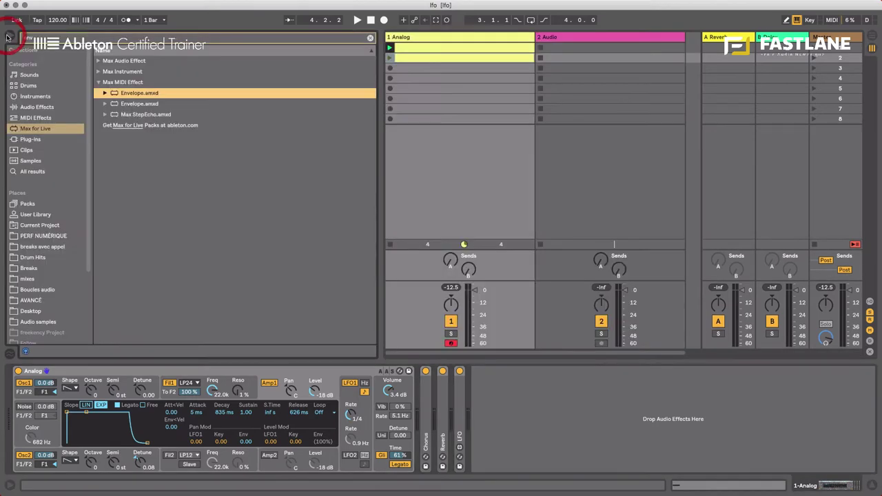
pyautogui.click(25, 131)
pyautogui.click(43, 38)
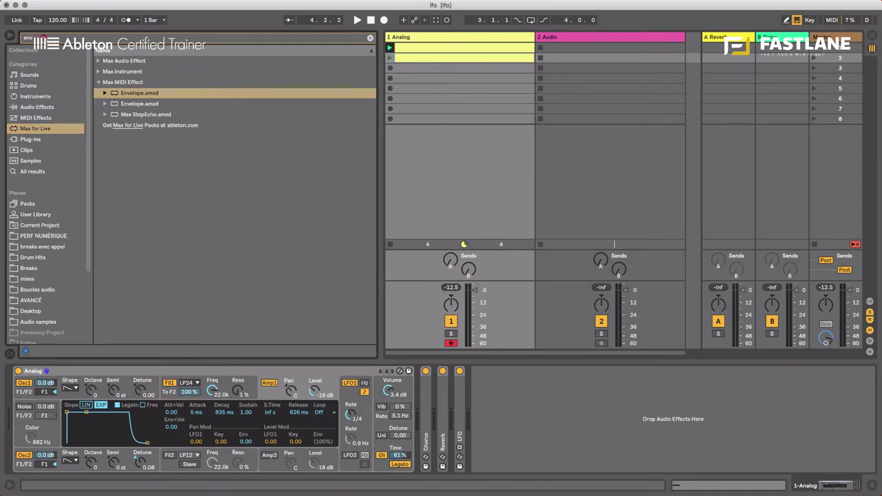
pyautogui.click(119, 83)
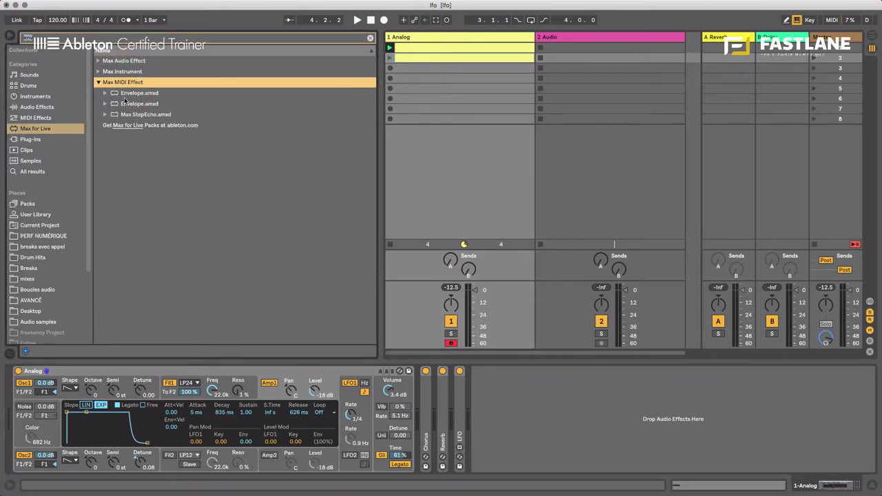
pyautogui.doubleClick(135, 95)
pyautogui.doubleClick(137, 96)
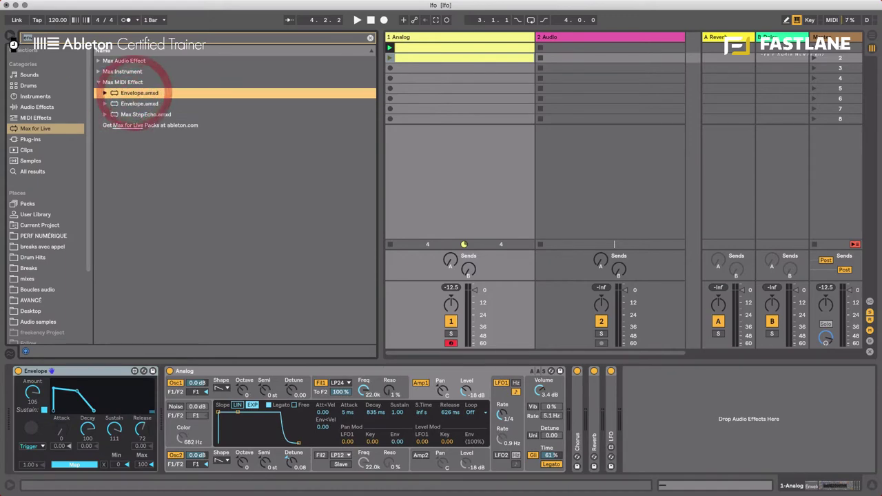
# Hide the browser and delete the surplus first Envelope device with the Trigger option, keeping the orange-curve one before Analog
pyautogui.press('super+alt+b')
pyautogui.click(61, 371)
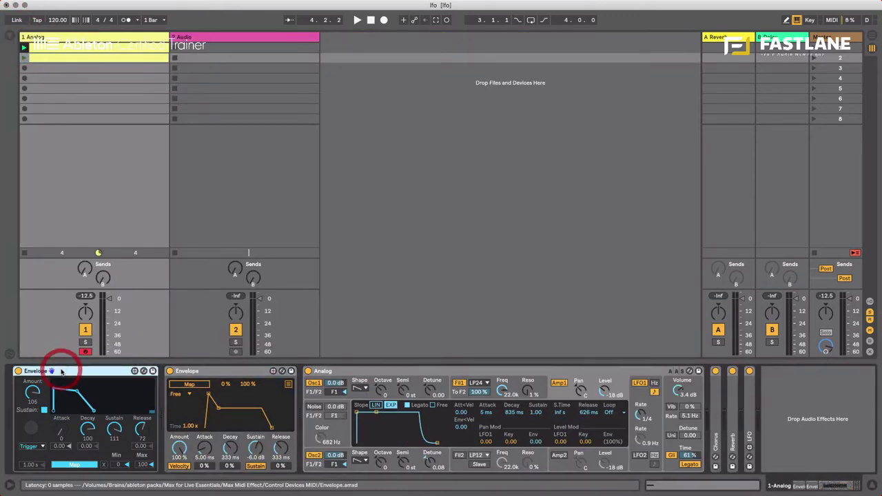
pyautogui.press('Delete')
pyautogui.click(61, 371)
# Try LFO1 level modulation of 0.06 on Amp 1 and envelope frequency modulation of 16.00 on Filter 1, resetting each to 0.00
pyautogui.click(409, 395)
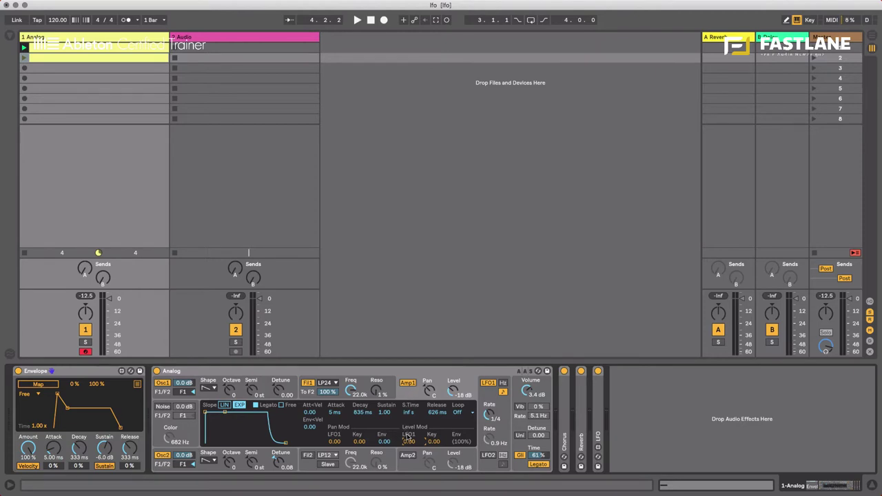
pyautogui.moveTo(410, 442); pyautogui.dragTo(409, 434)
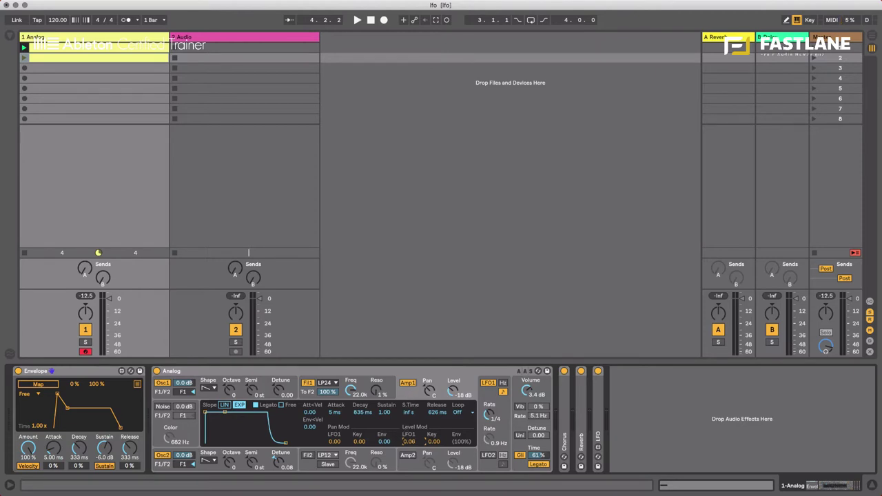
pyautogui.doubleClick(410, 442)
pyautogui.click(309, 393)
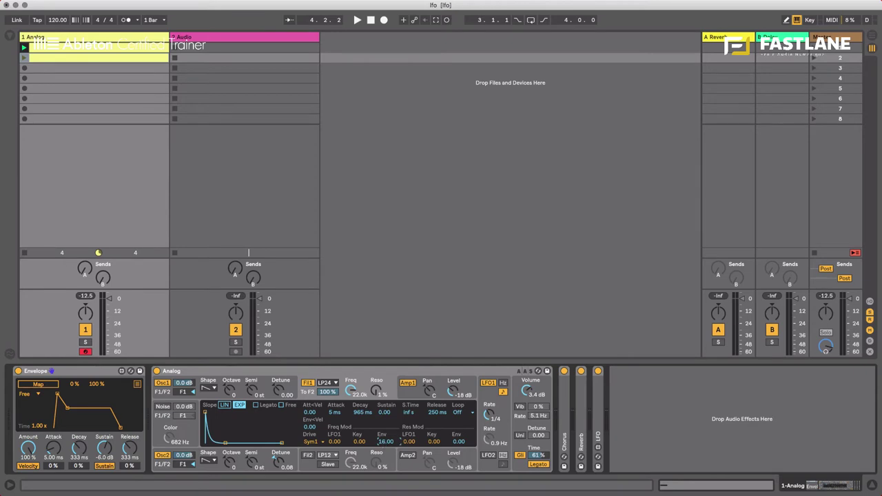
pyautogui.click(384, 443)
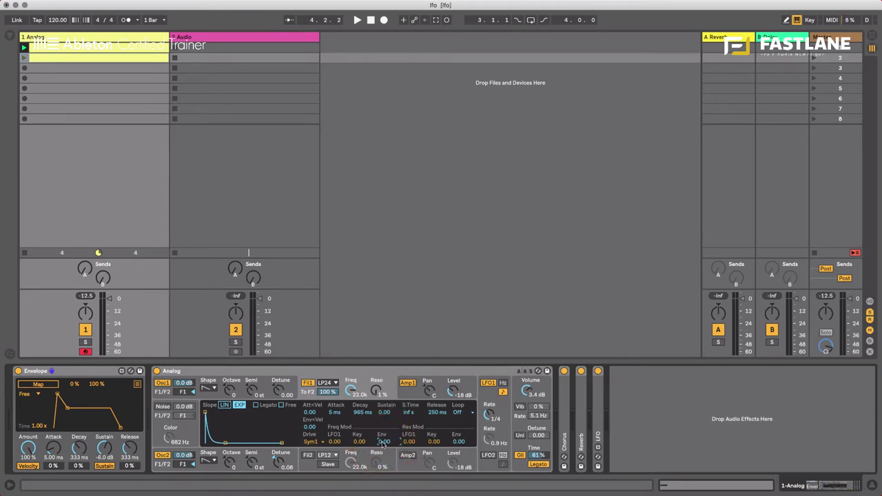
# Map the Envelope device to the Analog track's volume
pyautogui.click(86, 372)
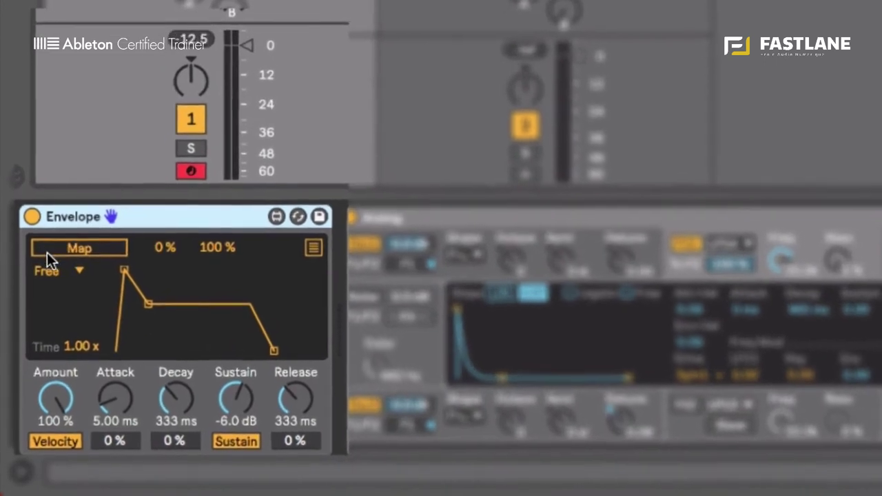
pyautogui.click(66, 258)
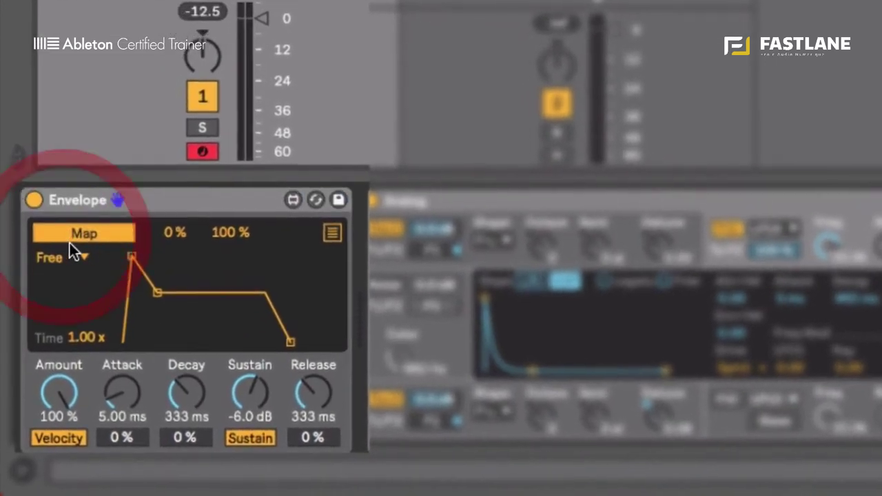
pyautogui.click(265, 21)
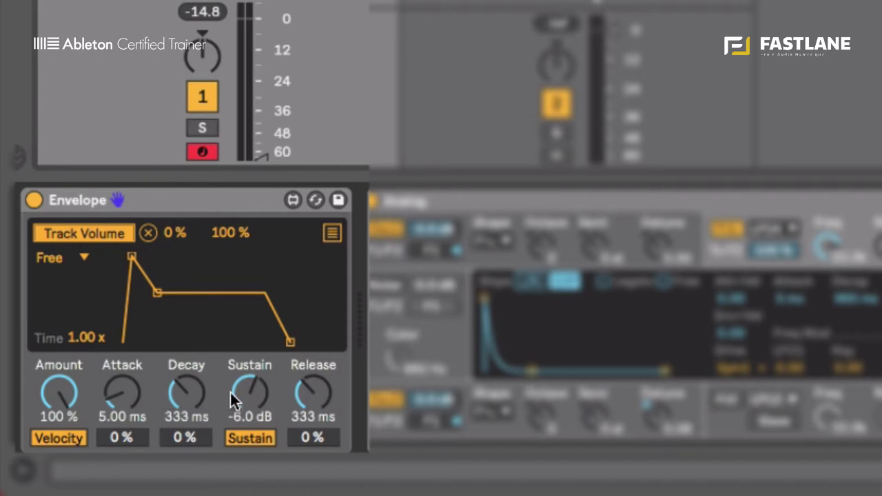
# Try different attack times on the Envelope device, including 2.22 ms and 9.82 s
pyautogui.moveTo(125, 381); pyautogui.dragTo(127, 332)
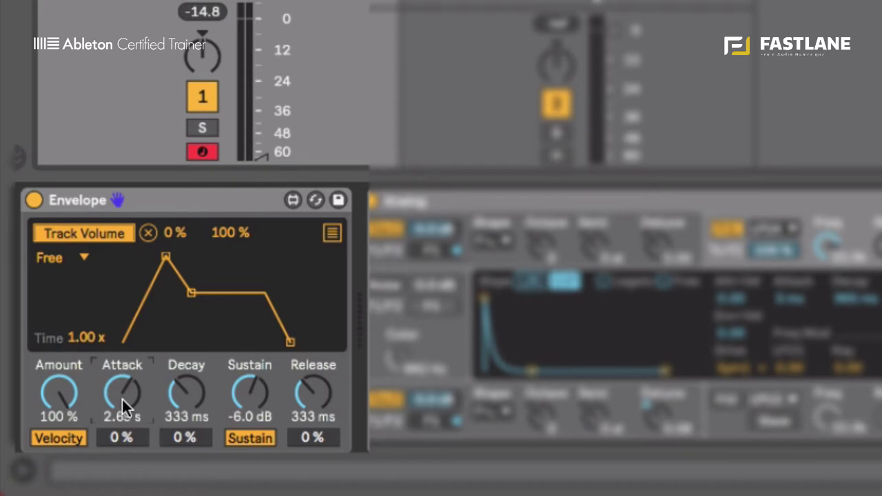
pyautogui.moveTo(122, 399); pyautogui.dragTo(114, 441)
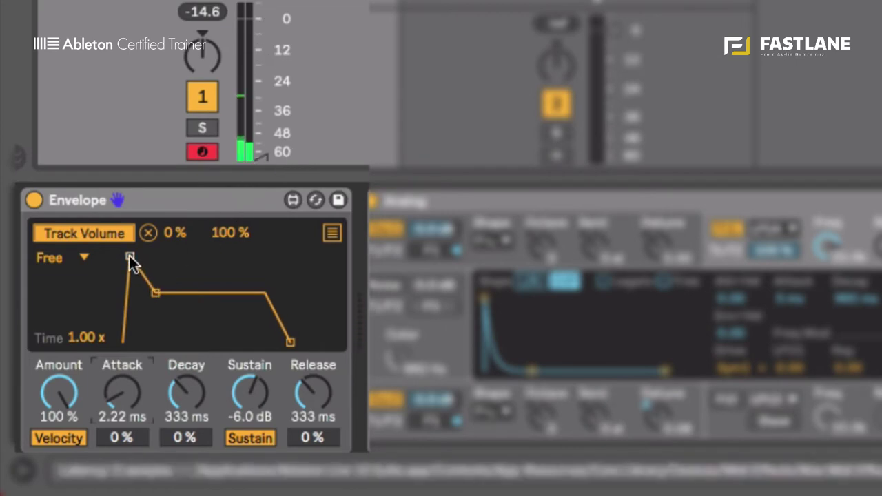
pyautogui.moveTo(130, 257); pyautogui.dragTo(177, 262)
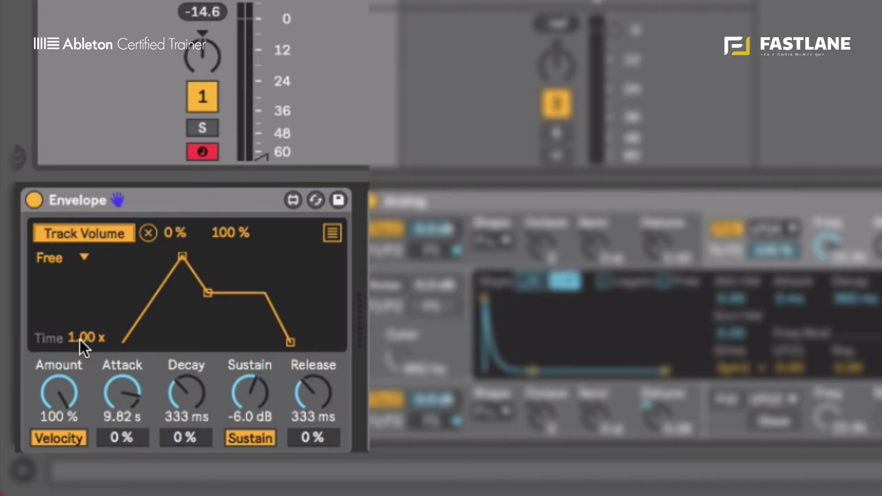
# Try raising the minimum of the track volume mapping and return it to 0 %
pyautogui.click(169, 232)
pyautogui.moveTo(168, 225)
pyautogui.mouseDown()
pyautogui.moveTo(166, 202)
pyautogui.moveTo(167, 235)
pyautogui.mouseUp()
pyautogui.moveTo(168, 233); pyautogui.dragTo(167, 262)
# Lower the Envelope's amount to 60.6 % and set its attack to 73.9 ms
pyautogui.moveTo(58, 393)
pyautogui.mouseDown()
pyautogui.moveTo(49, 420)
pyautogui.moveTo(58, 468)
pyautogui.moveTo(57, 441)
pyautogui.mouseUp()
pyautogui.moveTo(59, 396); pyautogui.dragTo(59, 406)
pyautogui.moveTo(124, 396); pyautogui.dragTo(119, 460)
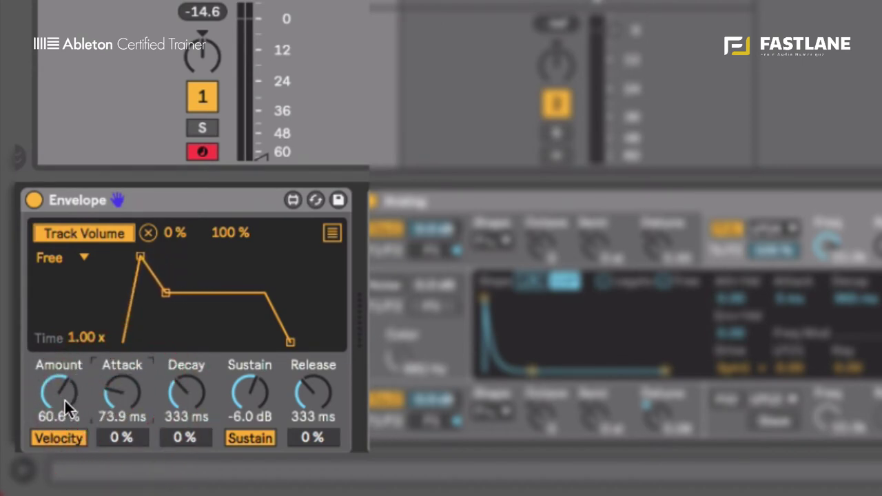
# Switch off the Envelope's velocity response and compare amounts of 100 % and 55.1 %
pyautogui.moveTo(65, 402); pyautogui.dragTo(66, 365)
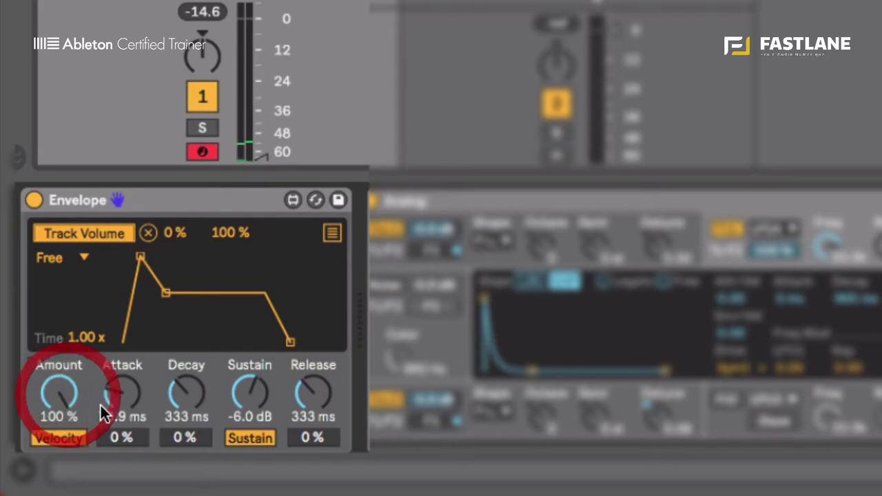
pyautogui.click(58, 434)
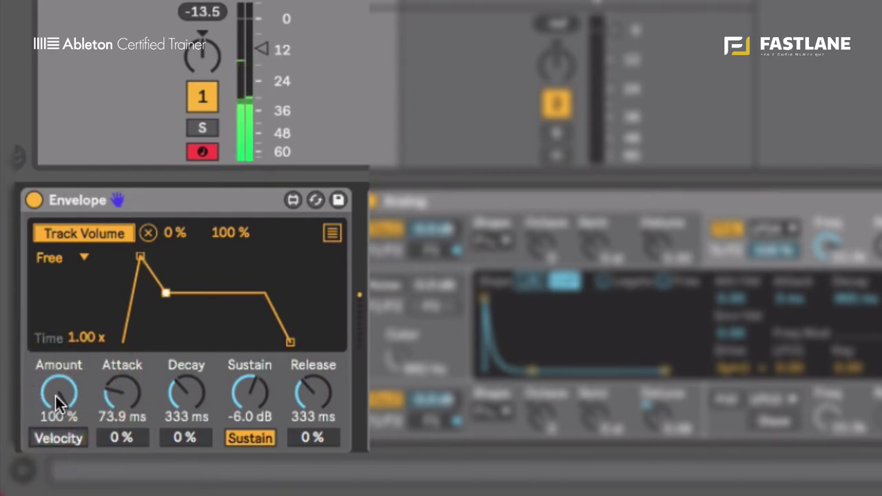
pyautogui.moveTo(55, 394)
pyautogui.mouseDown()
pyautogui.moveTo(55, 428)
pyautogui.moveTo(60, 336)
pyautogui.mouseUp()
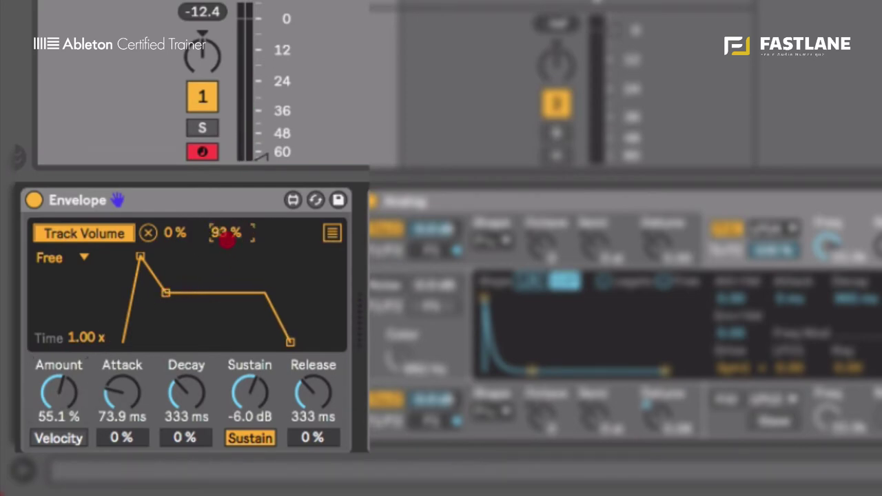
# Try a maximum of 49 % for the track volume mapping and restore it to 100 %
pyautogui.moveTo(228, 238); pyautogui.dragTo(225, 201)
pyautogui.moveTo(227, 228); pyautogui.dragTo(219, 290)
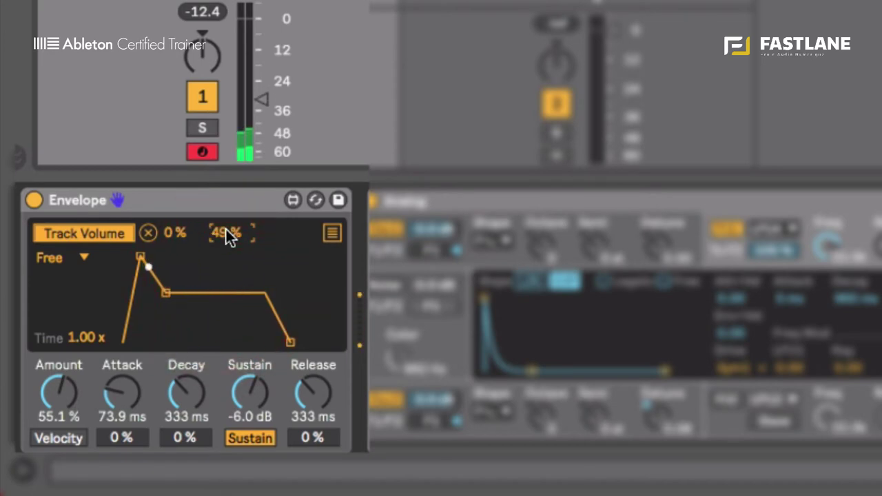
pyautogui.moveTo(227, 232); pyautogui.dragTo(229, 135)
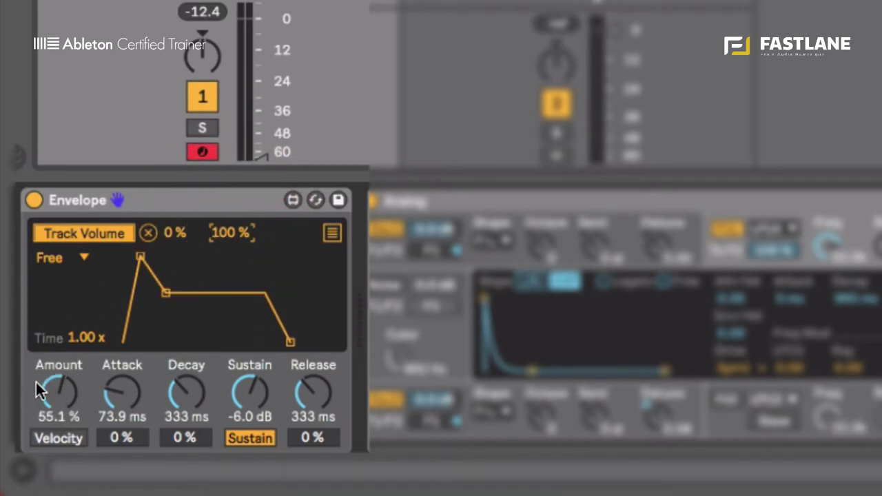
# Compare the Envelope's amount at 56.7 %, set it to 100 %, and switch the velocity response back on
pyautogui.moveTo(54, 394); pyautogui.dragTo(57, 349)
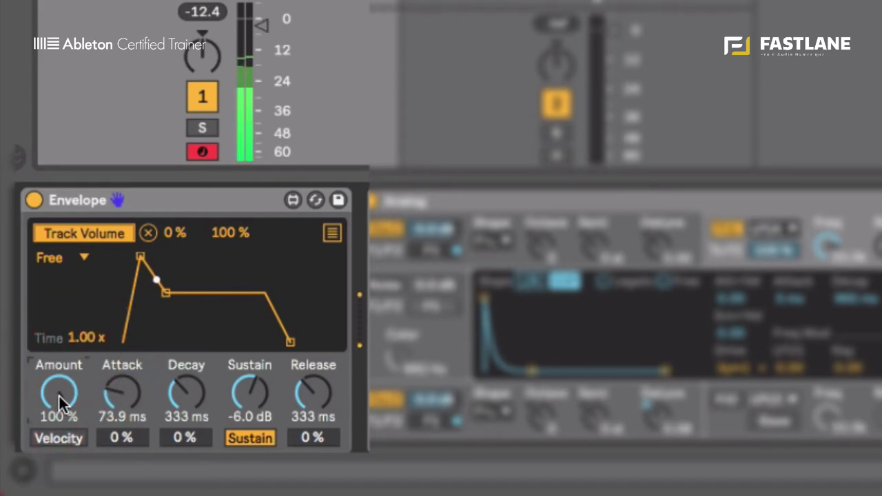
pyautogui.moveTo(55, 385); pyautogui.dragTo(54, 428)
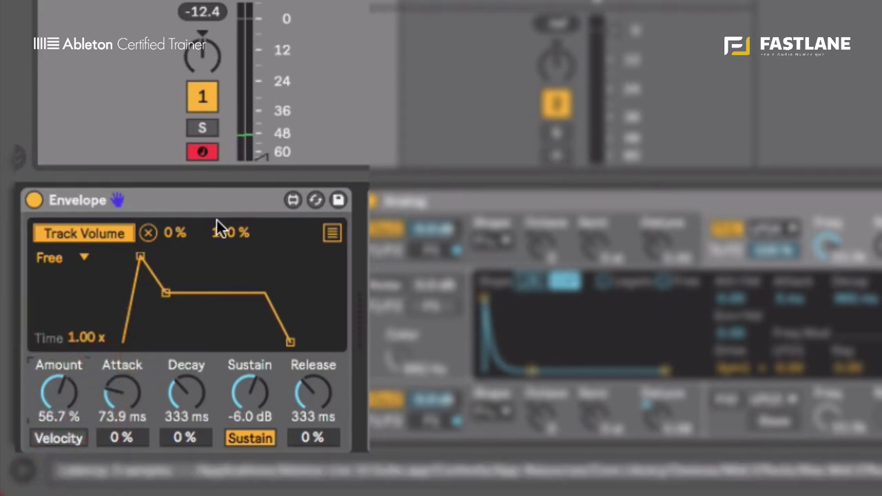
pyautogui.moveTo(54, 381); pyautogui.dragTo(54, 358)
pyautogui.click(47, 435)
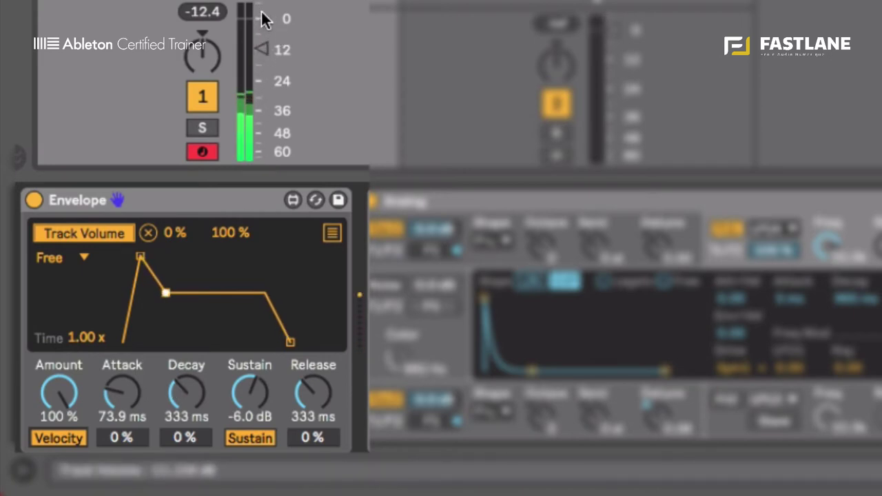
# Try Envelope decay times of 2.02 s and 4.53 s, and set the decay to 1.61 s
pyautogui.moveTo(176, 390); pyautogui.dragTo(180, 359)
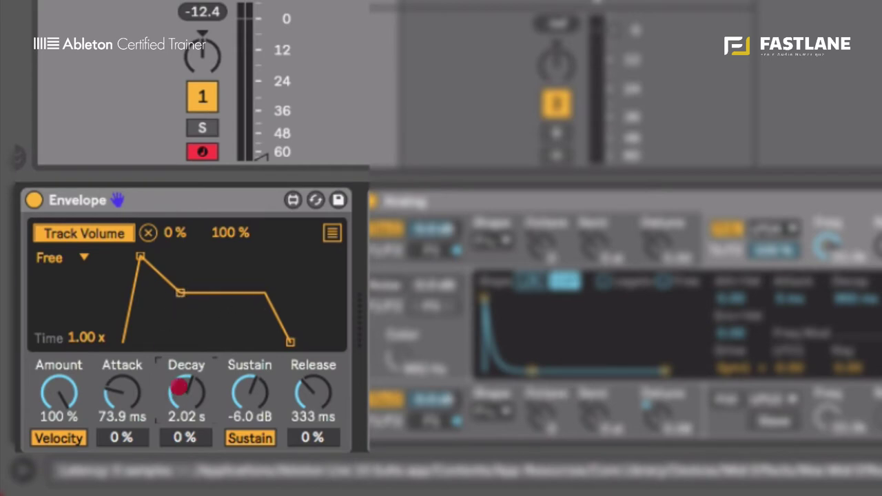
pyautogui.moveTo(179, 387); pyautogui.dragTo(185, 332)
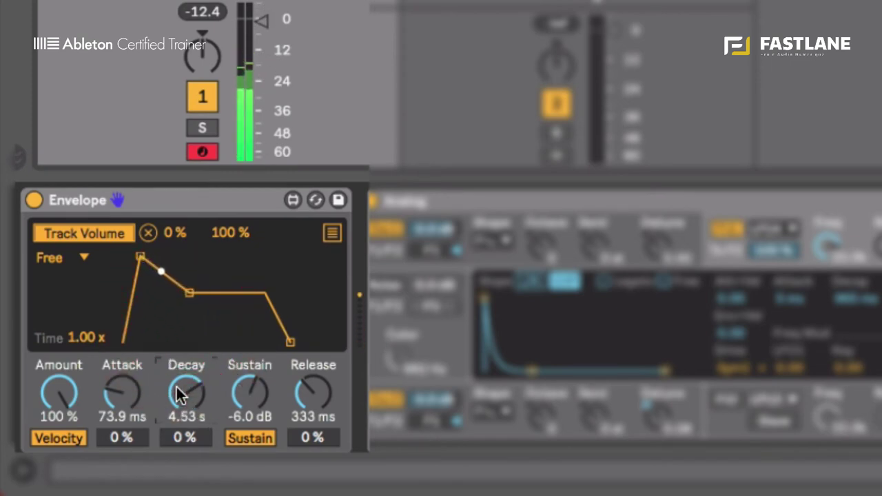
pyautogui.moveTo(178, 394); pyautogui.dragTo(178, 416)
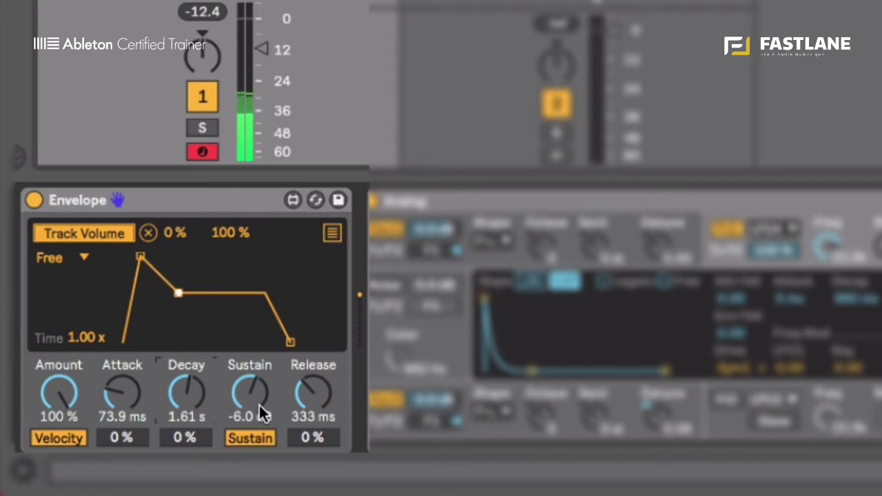
# Try Envelope sustain levels of -14 dB, 0.0 dB and -inf dB, and set the sustain to -6.8 dB
pyautogui.moveTo(257, 400); pyautogui.dragTo(248, 435)
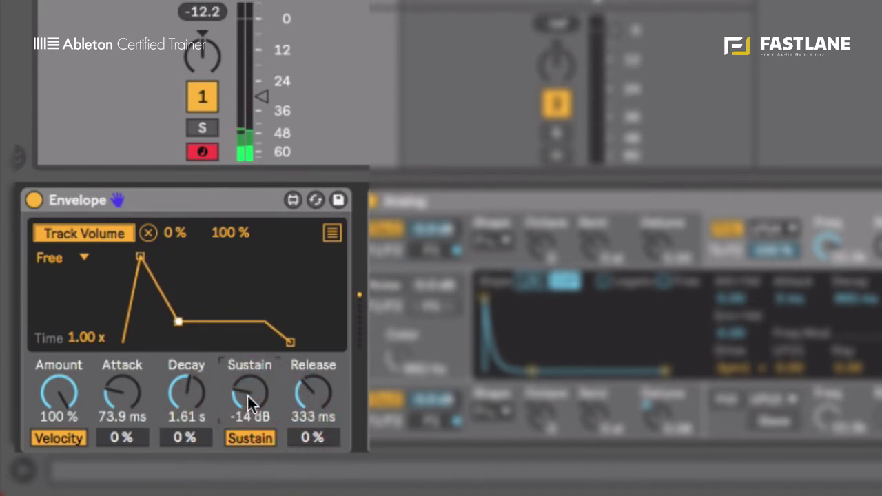
pyautogui.moveTo(248, 396); pyautogui.dragTo(249, 397)
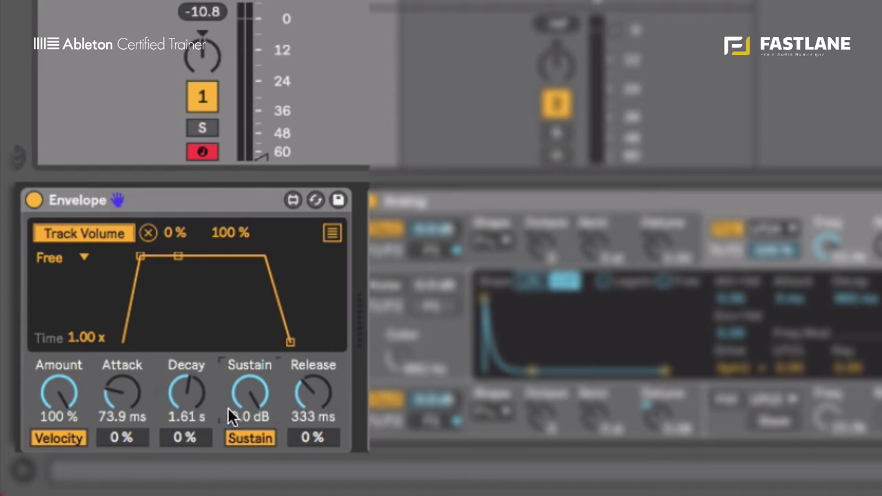
pyautogui.moveTo(249, 390)
pyautogui.mouseDown()
pyautogui.moveTo(246, 479)
pyautogui.moveTo(251, 386)
pyautogui.mouseUp()
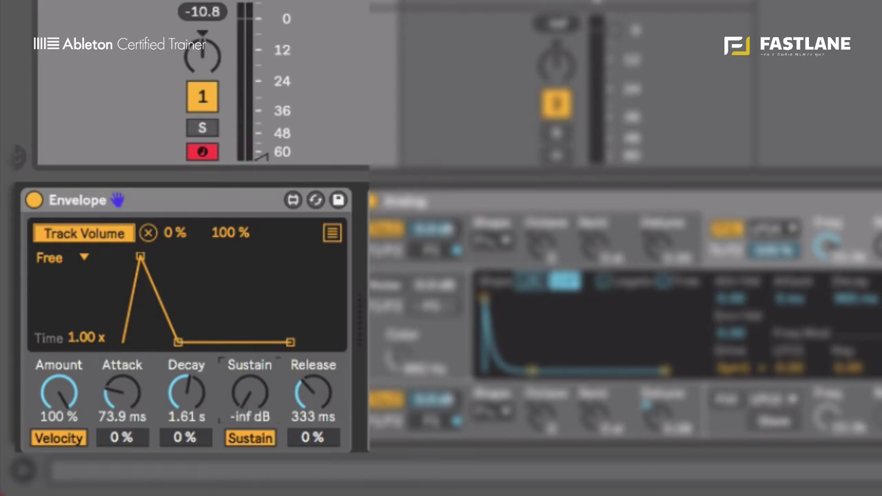
pyautogui.moveTo(251, 376); pyautogui.dragTo(250, 324)
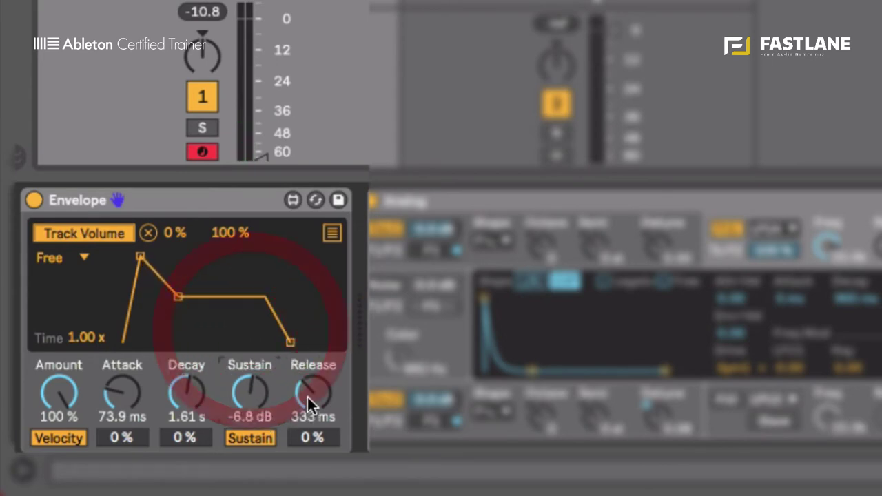
# Try Envelope release times of 847 ms and 6.16 s, and lengthen Analog's amplifier envelope release to 15.0 s
pyautogui.moveTo(309, 395); pyautogui.dragTo(310, 385)
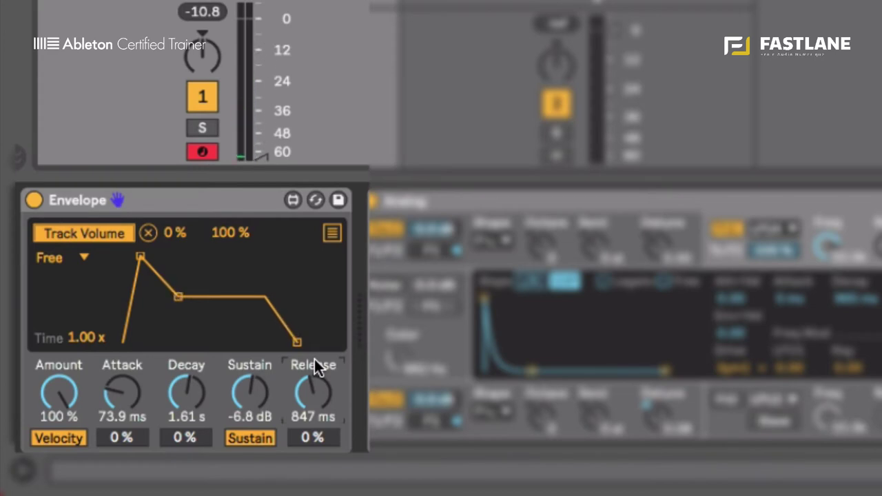
pyautogui.moveTo(312, 381); pyautogui.dragTo(315, 335)
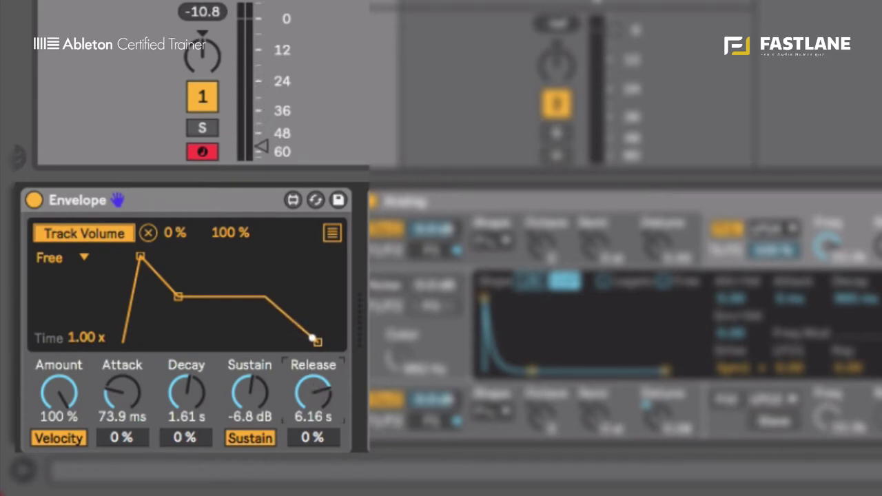
pyautogui.click(881, 240)
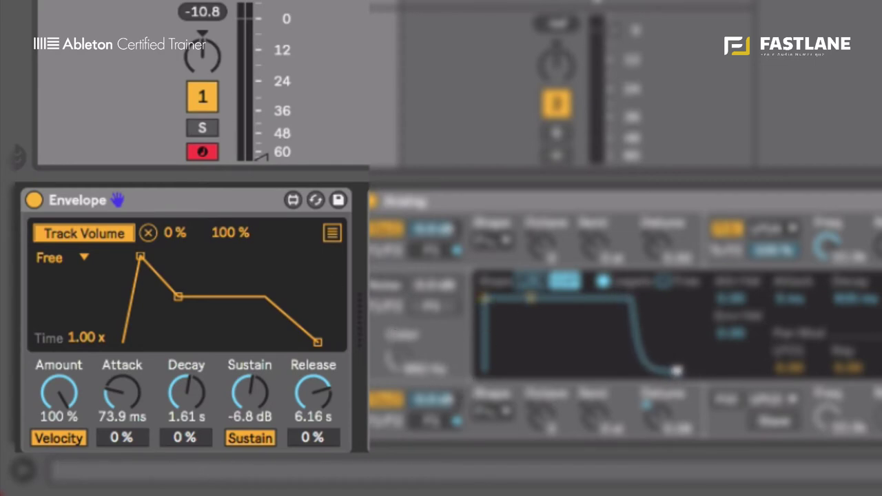
pyautogui.moveTo(676, 371); pyautogui.dragTo(704, 370)
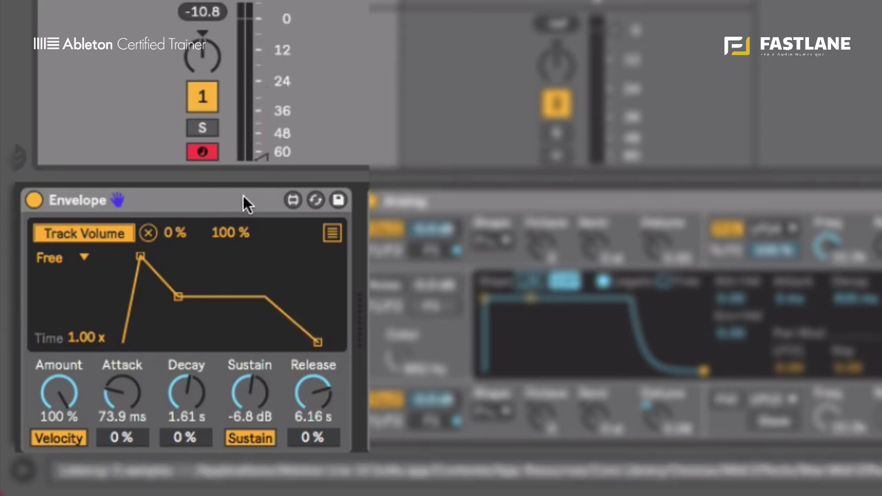
# Try an Envelope release of 144 ms and set the release to 977 ms
pyautogui.click(305, 343)
pyautogui.moveTo(305, 342); pyautogui.dragTo(285, 342)
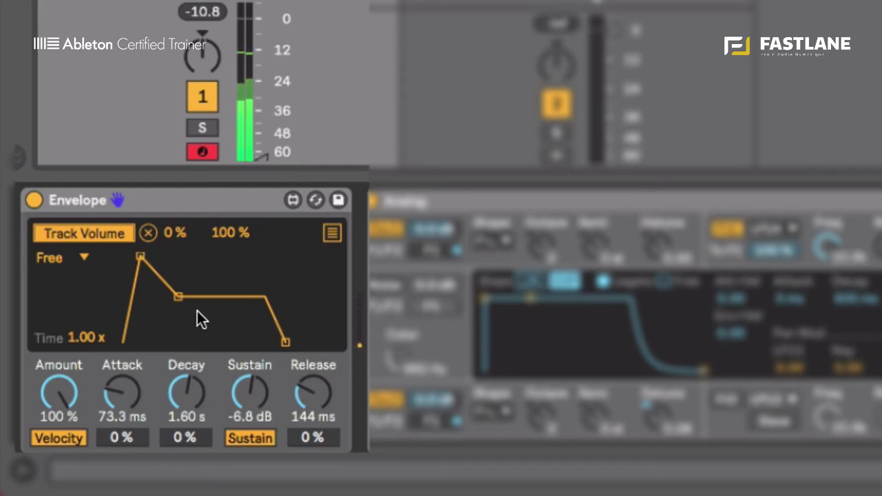
pyautogui.moveTo(290, 339); pyautogui.dragTo(289, 340)
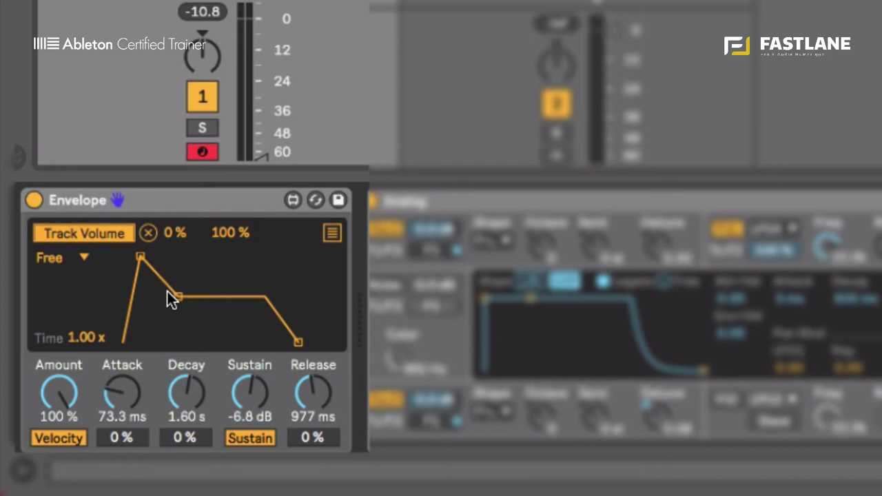
# Switch the Envelope's Sustain option off and back on, and do the same with its velocity response
pyautogui.click(255, 438)
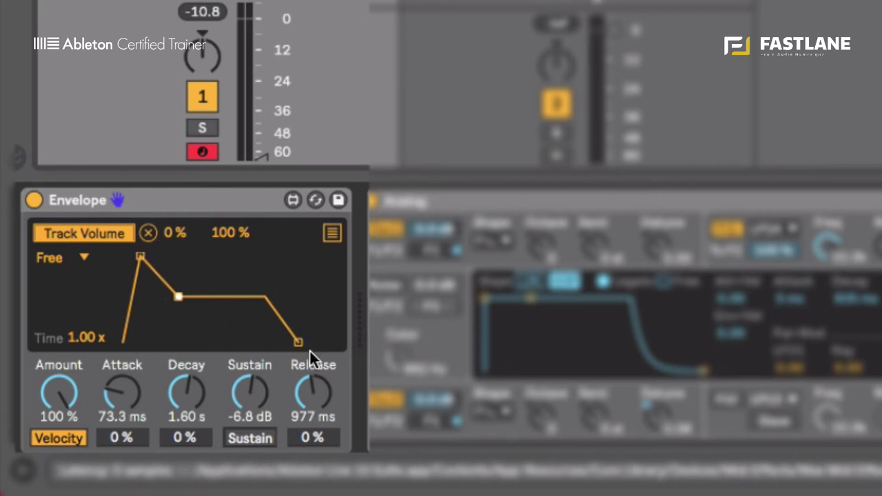
pyautogui.click(245, 438)
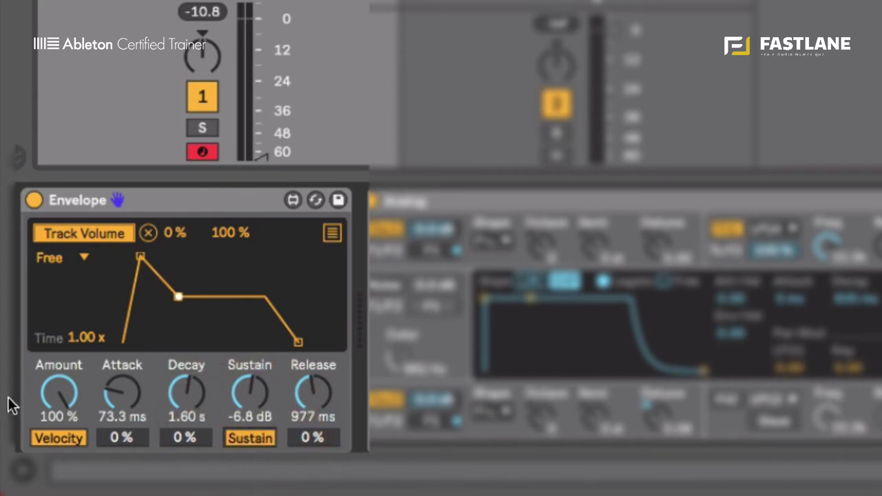
pyautogui.moveTo(59, 393)
pyautogui.mouseDown()
pyautogui.moveTo(58, 439)
pyautogui.moveTo(72, 470)
pyautogui.moveTo(142, 351)
pyautogui.moveTo(138, 338)
pyautogui.mouseUp()
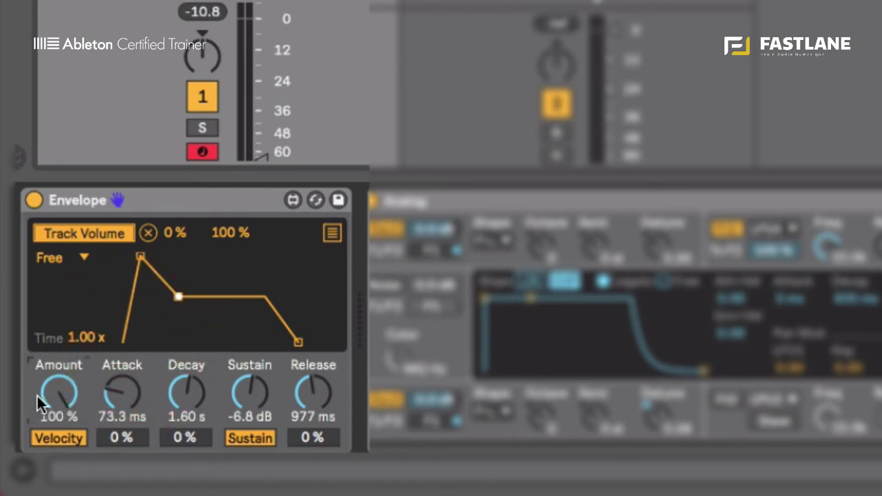
pyautogui.click(60, 436)
pyautogui.click(60, 435)
# Lower the computer MIDI keyboard's velocity and play a test note through the Envelope
pyautogui.press('c')
pyautogui.press('c')
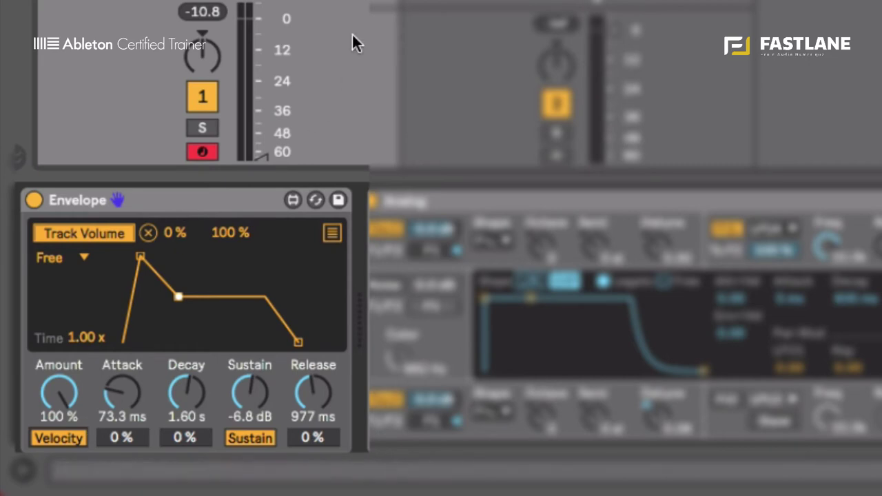
pyautogui.press('a')
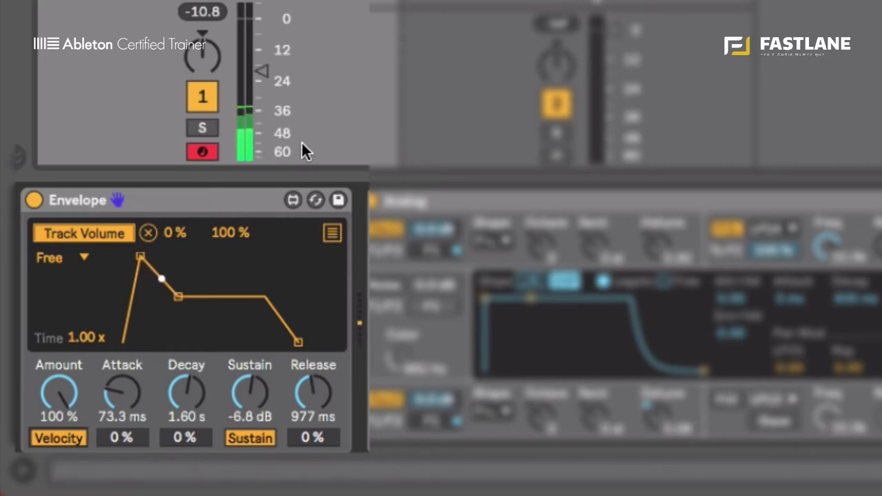
pyautogui.press('c')
pyautogui.press('c')
pyautogui.press('c')
pyautogui.press('c')
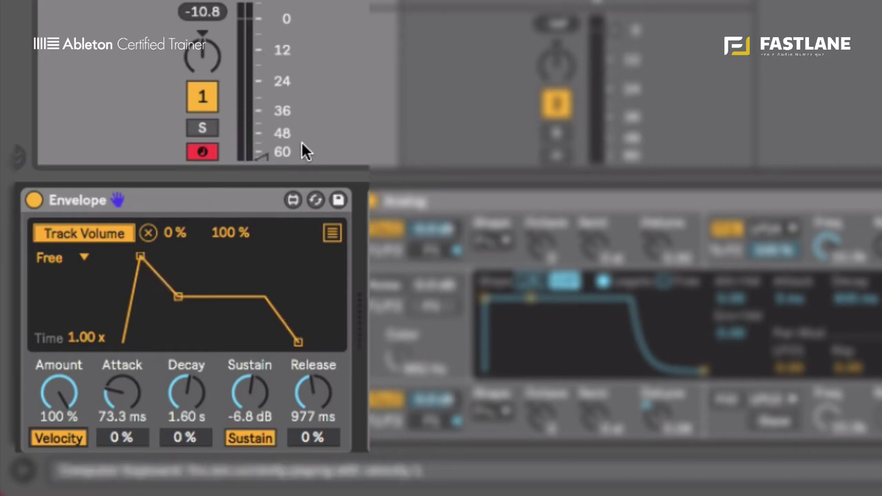
# Play repeated test notes at increasing keyboard velocities to compare how strongly the Envelope moves the track volume
pyautogui.press('a')
pyautogui.press('a')
pyautogui.press('a')
pyautogui.press('a')
pyautogui.press('a')
pyautogui.press('a')
pyautogui.press('a')
pyautogui.press('a')
pyautogui.press('v')
pyautogui.press('a')
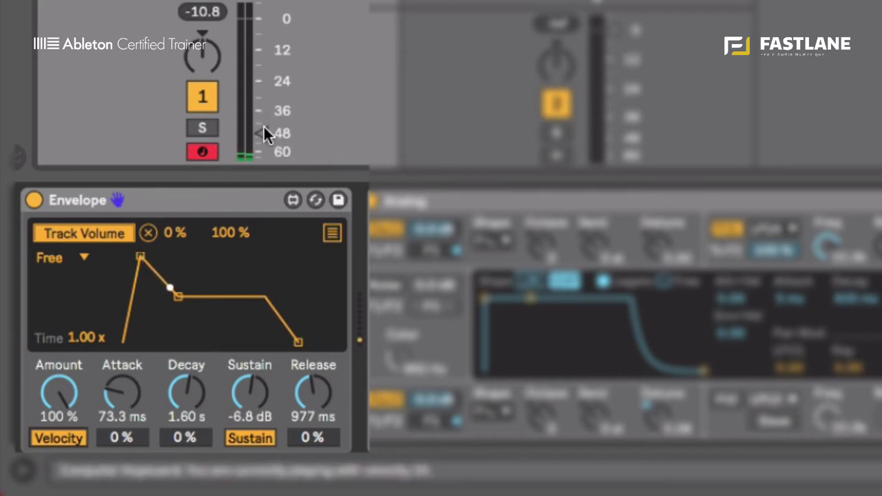
pyautogui.press('a')
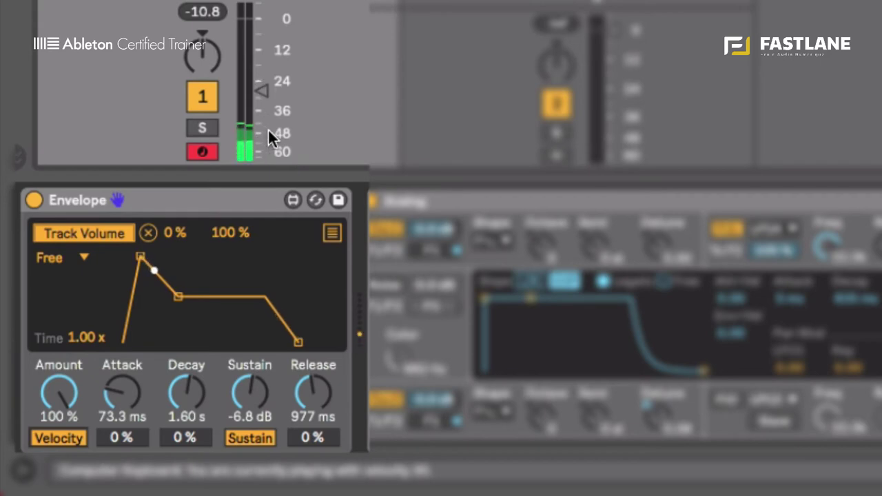
pyautogui.press('a')
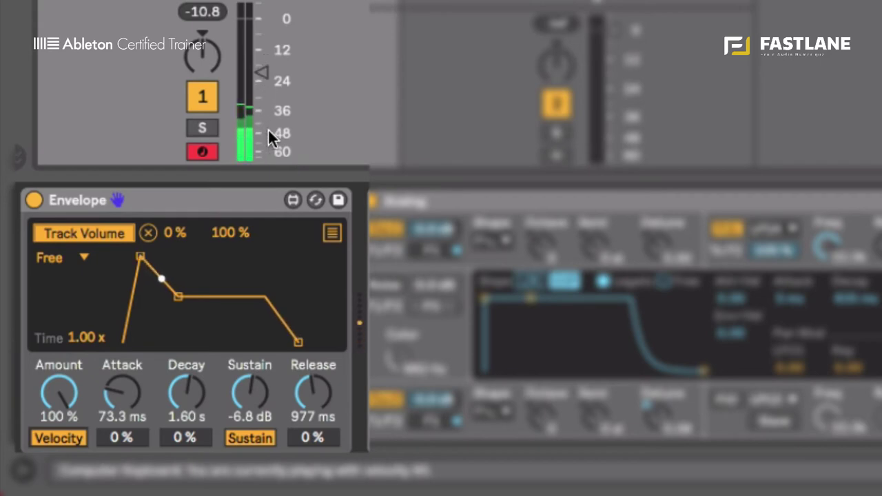
pyautogui.press('a')
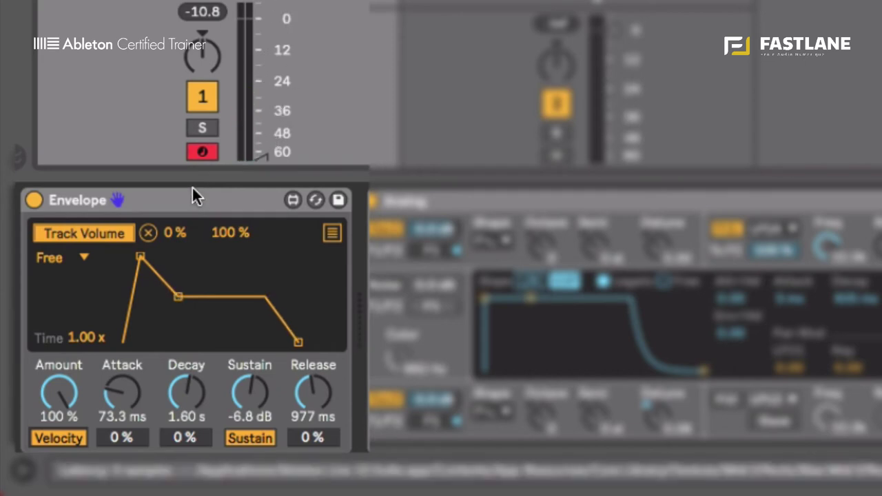
# Switch the Envelope's velocity response off and on again twice
pyautogui.click(54, 437)
pyautogui.click(62, 438)
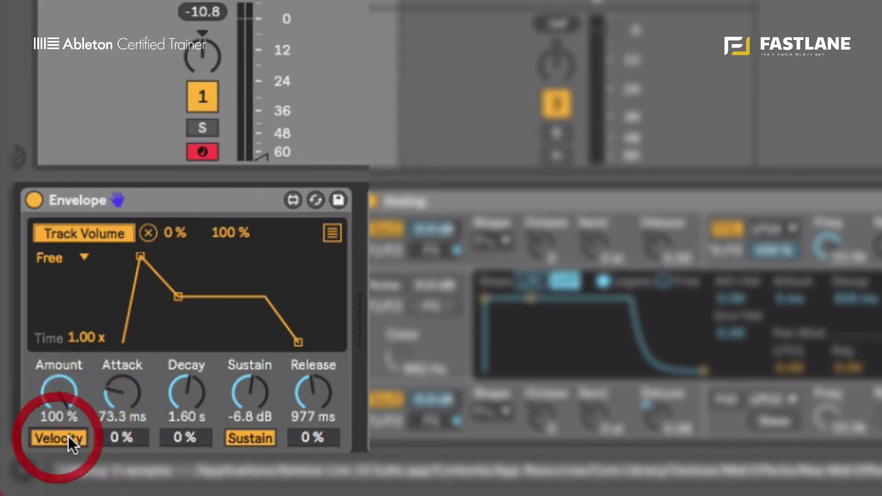
pyautogui.click(64, 436)
pyautogui.click(64, 436)
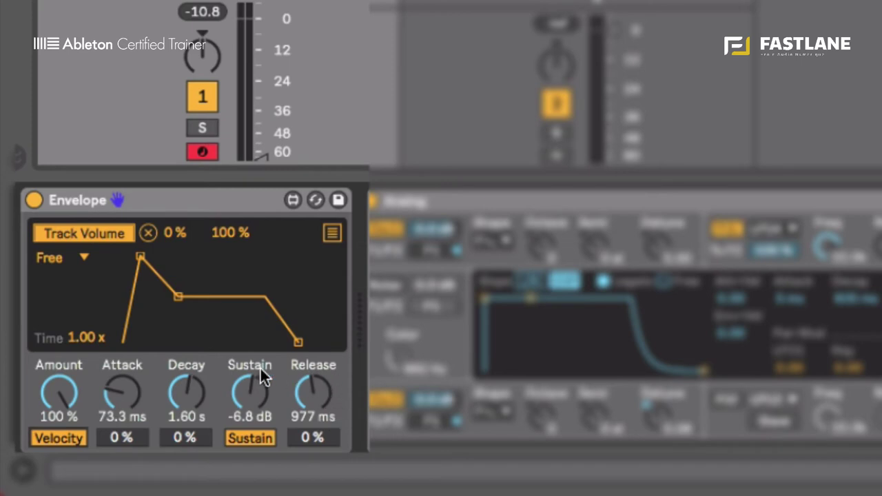
# Try an Envelope time multiplier of 1.50 x and restore it to 1.00 x
pyautogui.click(80, 337)
pyautogui.moveTo(80, 337)
pyautogui.mouseDown()
pyautogui.moveTo(81, 347)
pyautogui.moveTo(81, 336)
pyautogui.mouseUp()
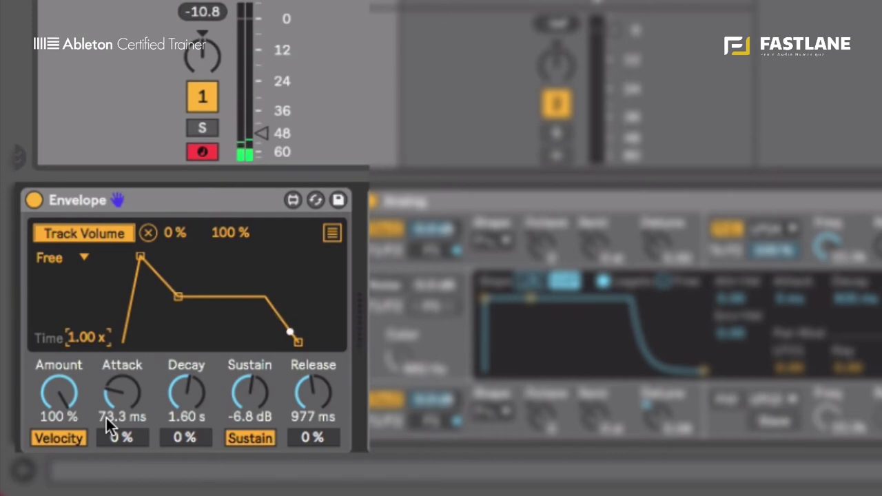
pyautogui.moveTo(80, 338); pyautogui.dragTo(84, 273)
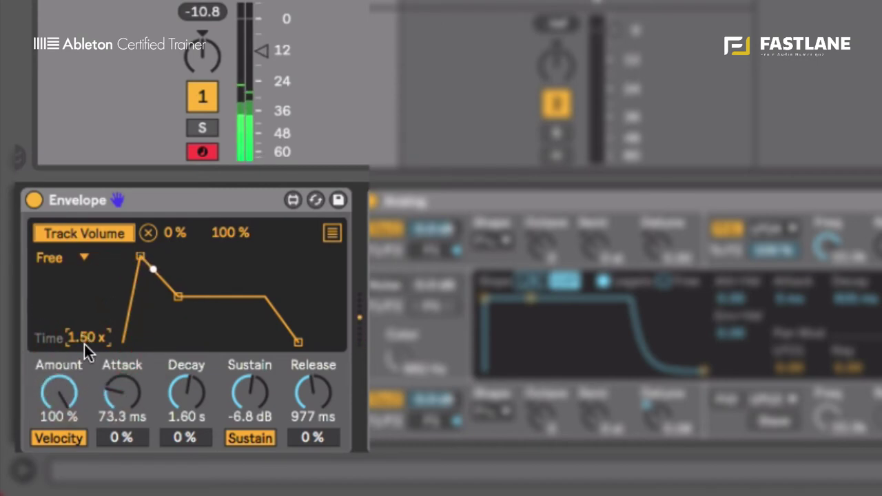
pyautogui.moveTo(87, 337); pyautogui.dragTo(86, 317)
pyautogui.doubleClick(87, 338)
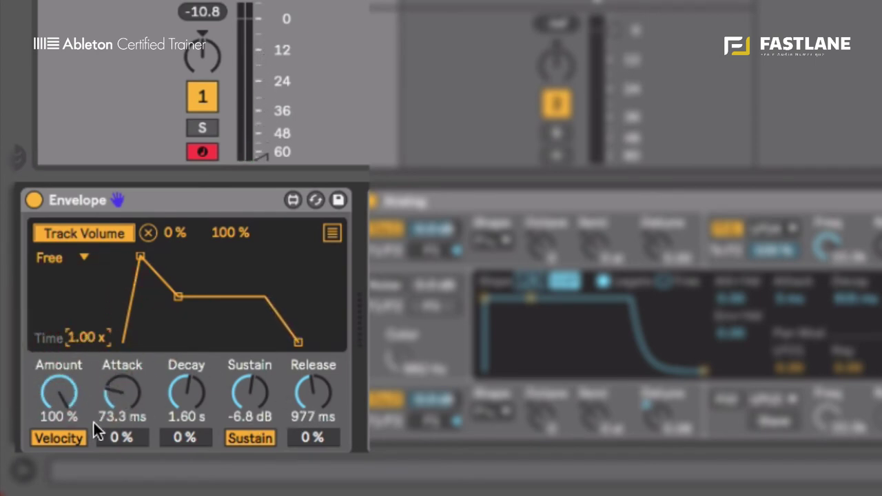
# Lengthen the Envelope's attack to 2.56 s, try a 32 % attack slope, and leave the attack and decay slopes at 0 %
pyautogui.moveTo(130, 437); pyautogui.dragTo(131, 436)
pyautogui.moveTo(140, 262); pyautogui.dragTo(164, 256)
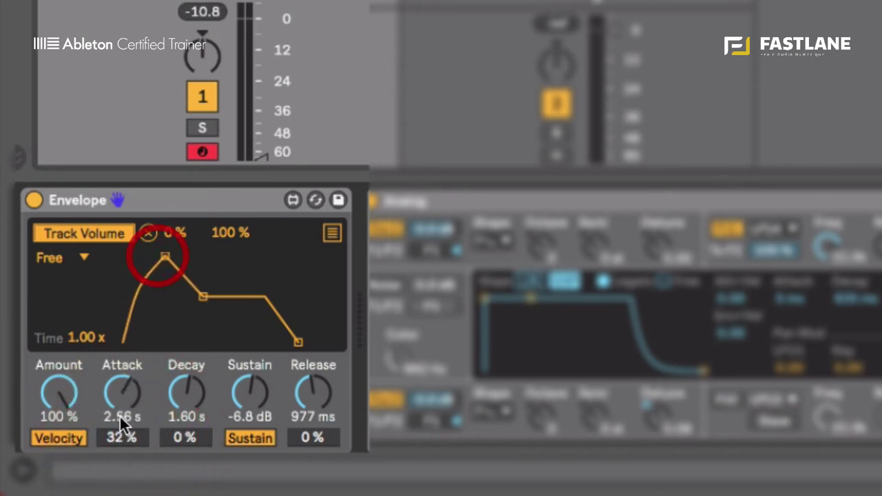
pyautogui.moveTo(130, 437)
pyautogui.mouseDown()
pyautogui.moveTo(124, 414)
pyautogui.moveTo(122, 483)
pyautogui.moveTo(122, 437)
pyautogui.mouseUp()
pyautogui.moveTo(189, 438)
pyautogui.mouseDown()
pyautogui.moveTo(189, 428)
pyautogui.moveTo(189, 444)
pyautogui.mouseUp()
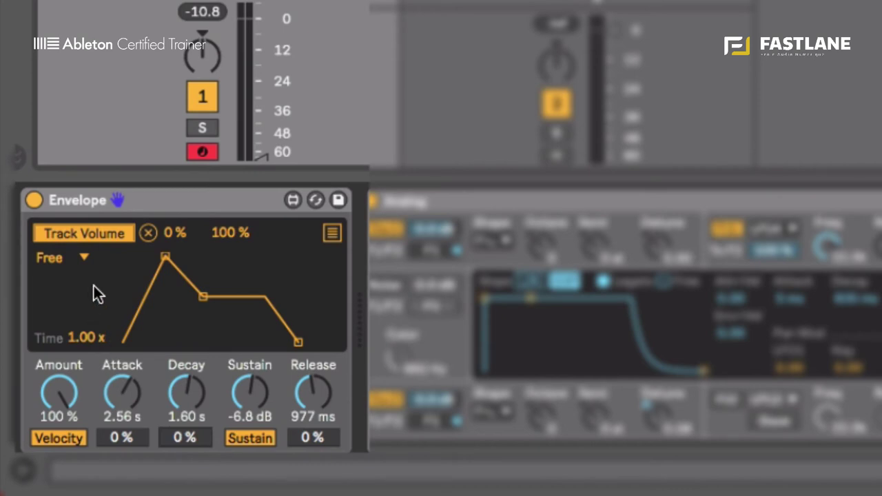
# Switch the Envelope's mode from Free to Sync
pyautogui.click(79, 260)
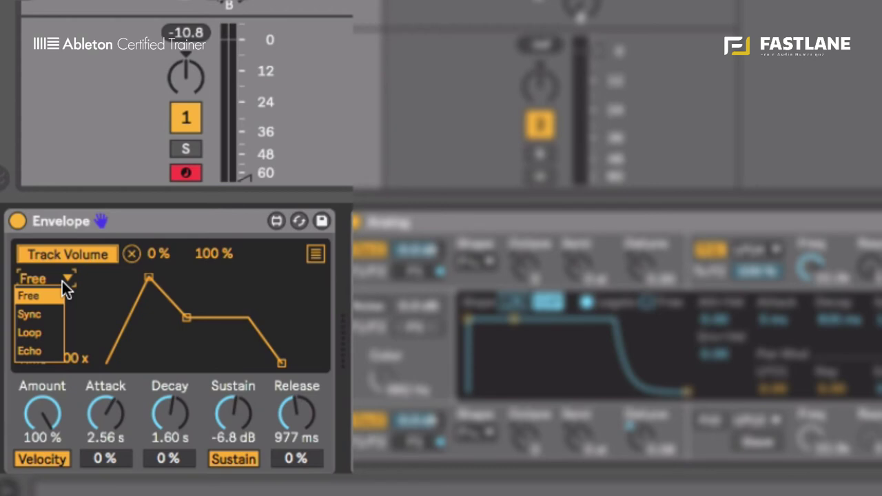
pyautogui.click(32, 314)
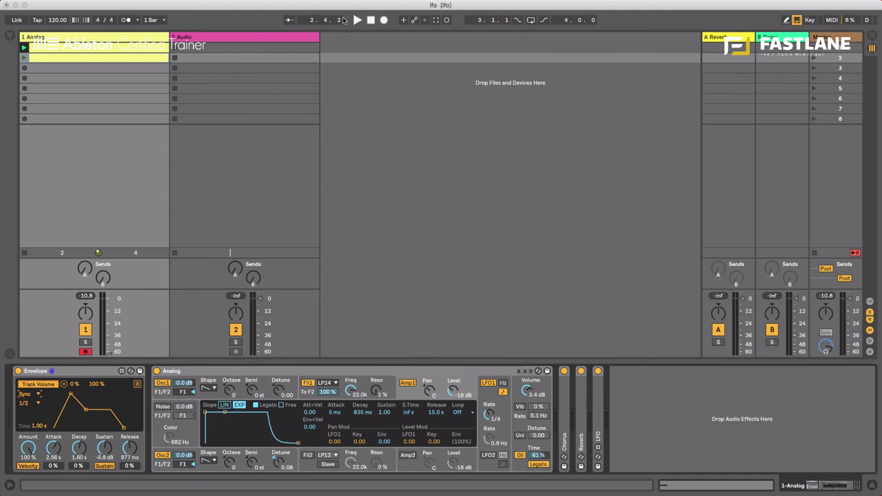
# Inspect the notes of the Analog track's first clip, start playback, and return to the track's devices
pyautogui.doubleClick(143, 51)
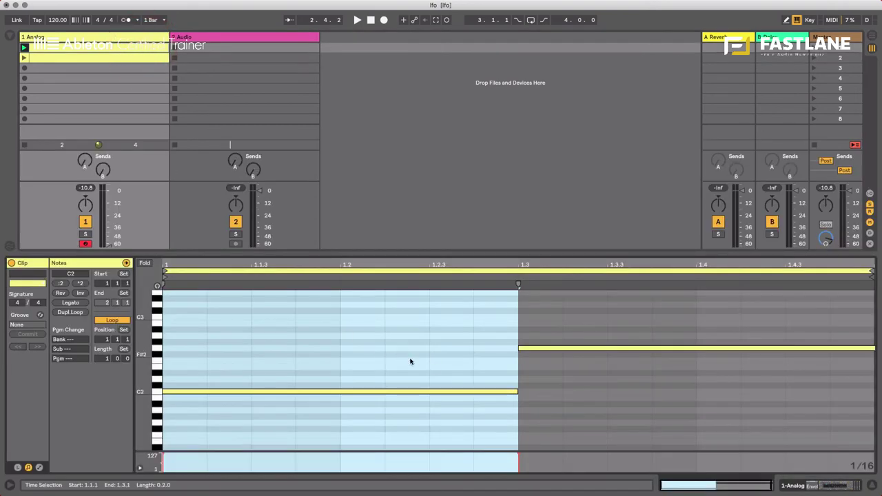
pyautogui.click(357, 20)
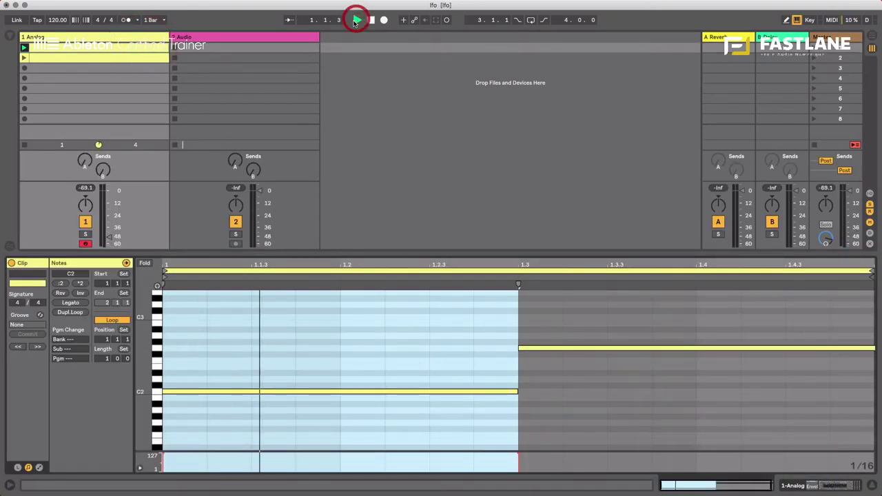
pyautogui.hotkey('shift', 'Tab')
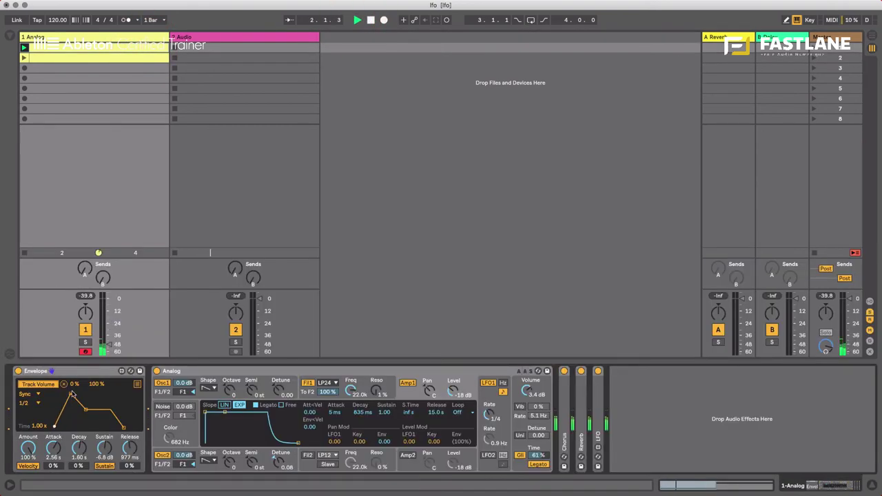
# Set the Envelope's sync rate to 1/8, attack to 31.5 ms with 25 % slope, decay to 91.0 ms with -26 % slope, and sustain to -6.0 dB
pyautogui.click(29, 404)
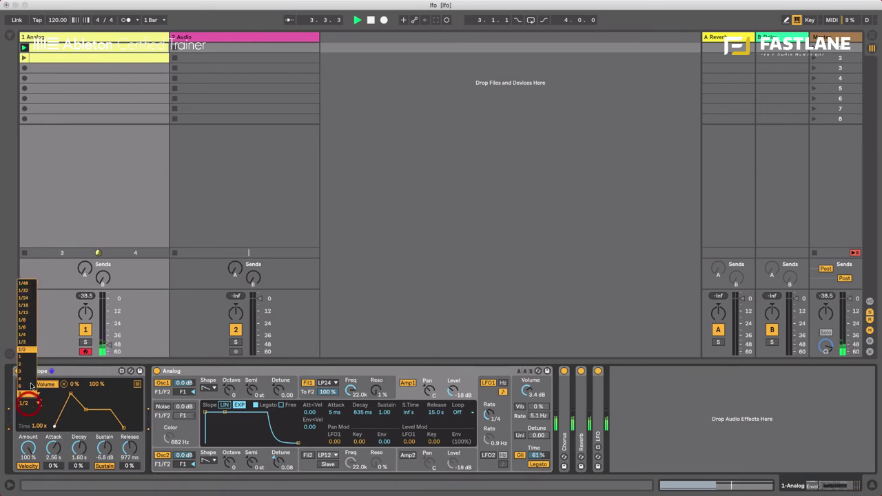
pyautogui.click(31, 324)
pyautogui.moveTo(71, 395)
pyautogui.mouseDown()
pyautogui.moveTo(59, 394)
pyautogui.moveTo(67, 410)
pyautogui.mouseUp()
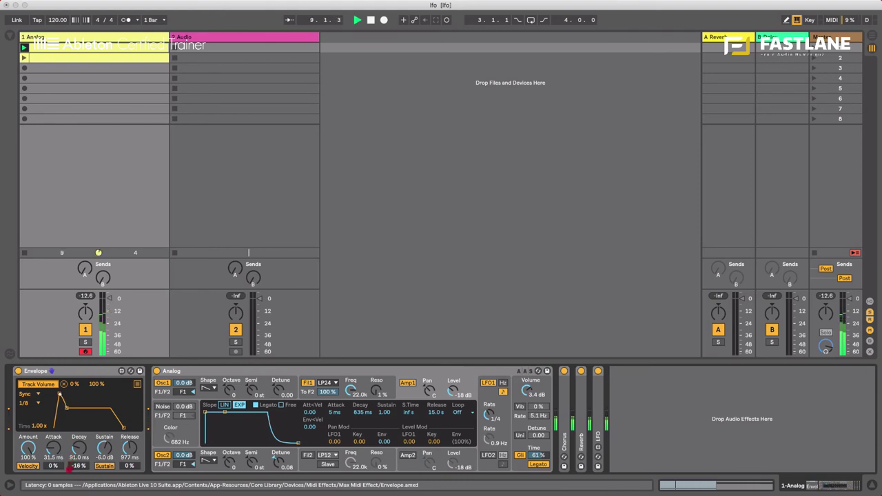
pyautogui.moveTo(70, 466); pyautogui.dragTo(53, 462)
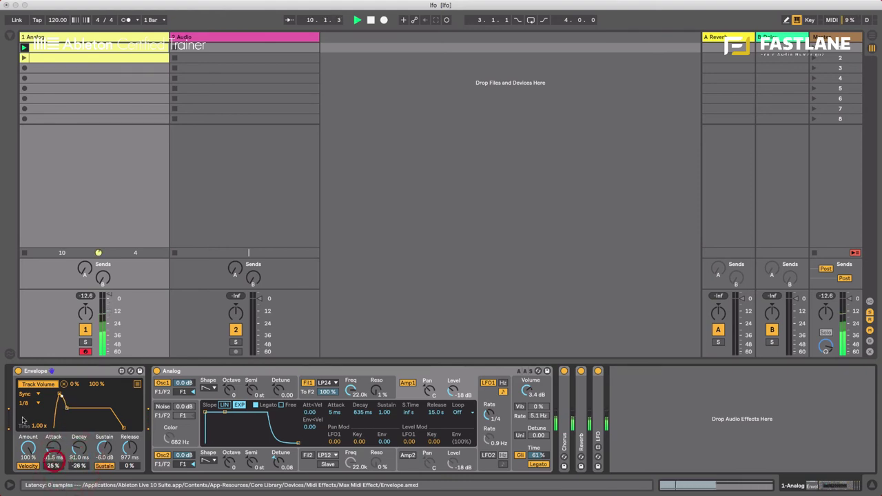
# Set the Envelope's sync rate to 1/4, restart playback to hear it, and stop the Analog track's clip
pyautogui.click(23, 403)
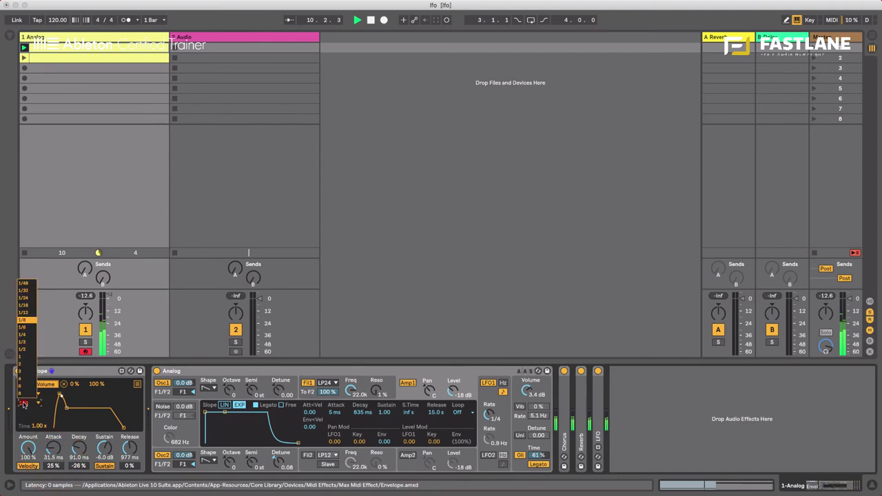
pyautogui.click(24, 335)
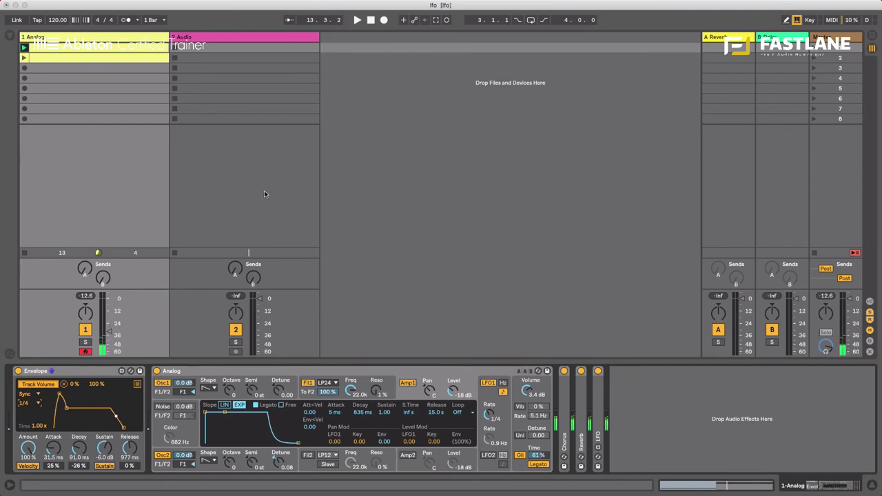
pyautogui.moveTo(382, 3)
pyautogui.press('space')
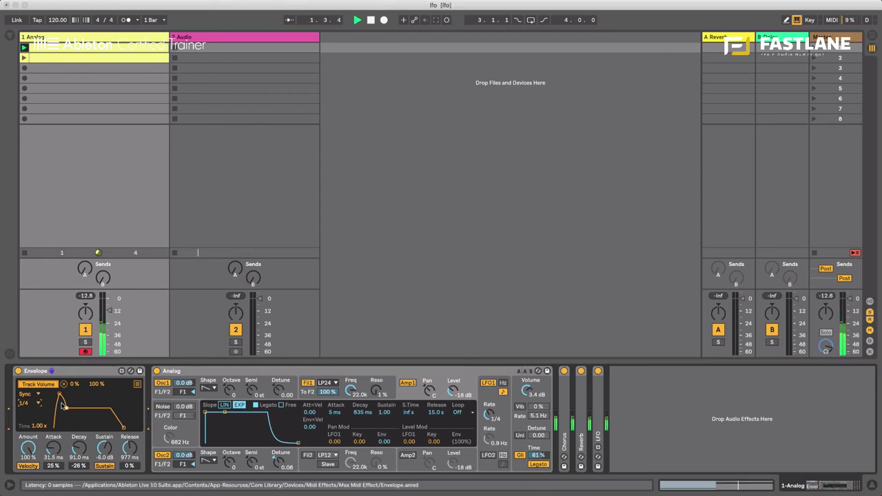
pyautogui.click(24, 253)
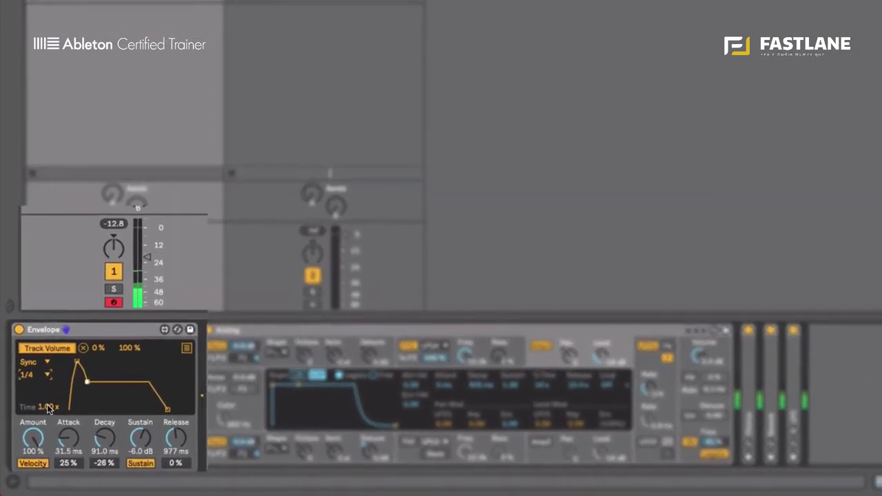
# Vary the Envelope's Time multiplier in Sync mode and reset it to 1.00 x
pyautogui.click(46, 415)
pyautogui.moveTo(50, 402)
pyautogui.mouseDown()
pyautogui.moveTo(61, 376)
pyautogui.moveTo(60, 396)
pyautogui.moveTo(70, 381)
pyautogui.mouseUp()
pyautogui.doubleClick(75, 357)
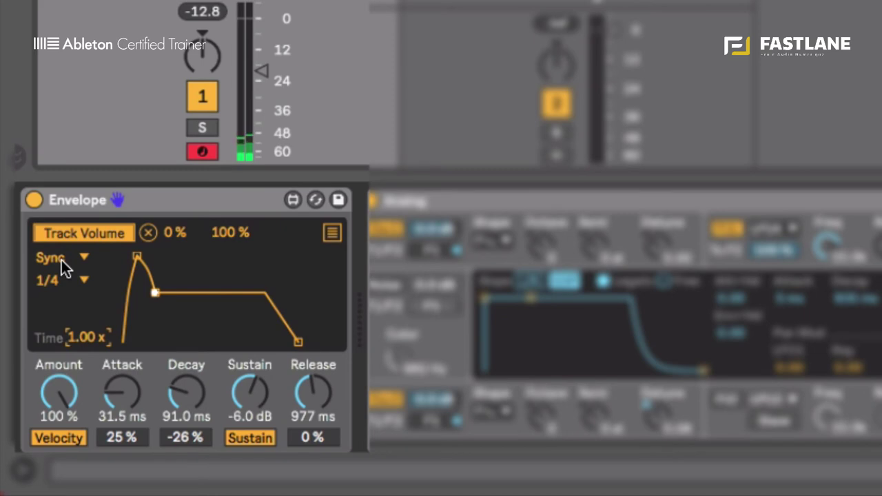
# Switch the Envelope's mode to Loop, try Time values of 1.54 x and 0.39 x, and reset Time to 1.00 x
pyautogui.click(62, 259)
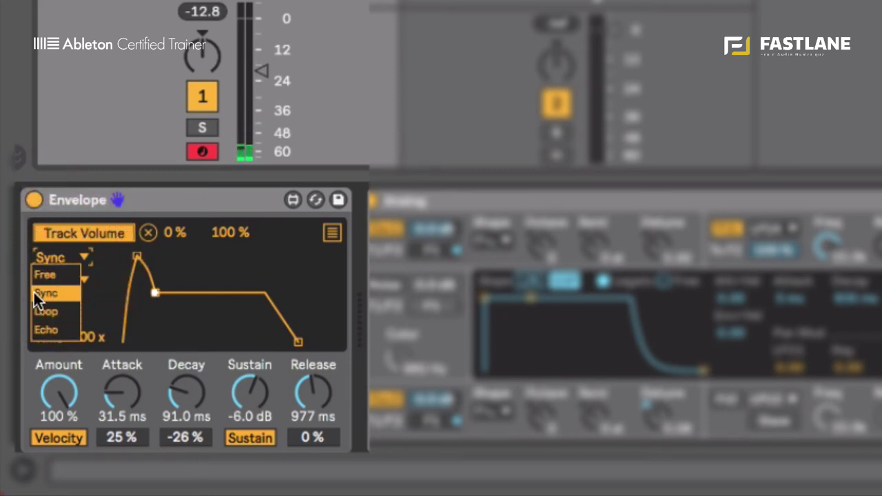
pyautogui.click(56, 312)
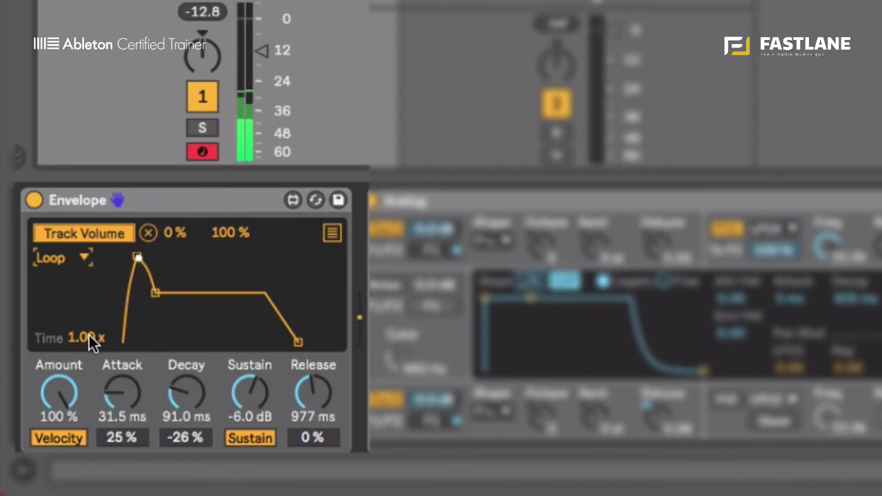
pyautogui.moveTo(89, 336)
pyautogui.mouseDown()
pyautogui.moveTo(89, 363)
pyautogui.moveTo(105, 286)
pyautogui.mouseUp()
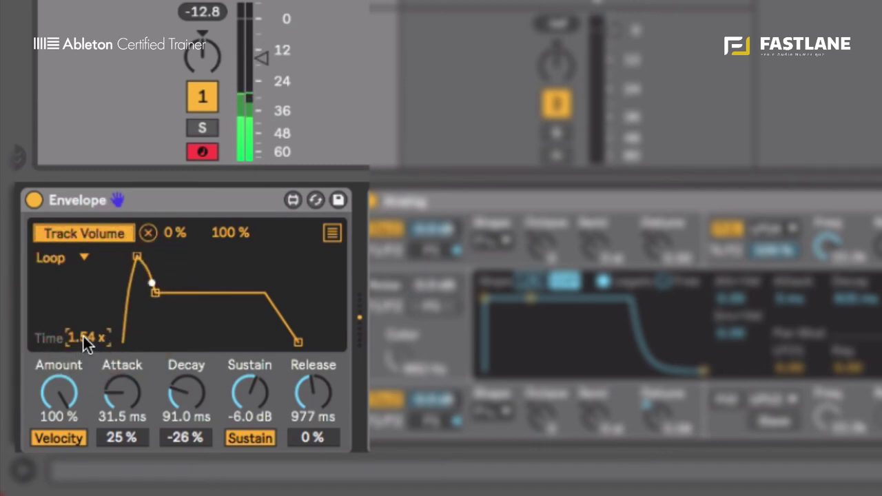
pyautogui.moveTo(83, 337)
pyautogui.mouseDown()
pyautogui.moveTo(85, 311)
pyautogui.moveTo(83, 348)
pyautogui.moveTo(71, 350)
pyautogui.moveTo(93, 354)
pyautogui.moveTo(91, 365)
pyautogui.mouseUp()
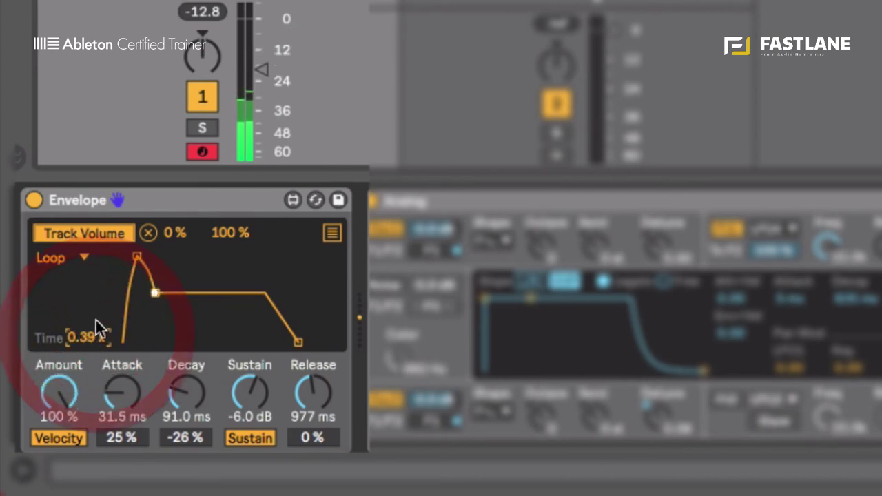
pyautogui.moveTo(89, 320); pyautogui.dragTo(87, 315)
pyautogui.doubleClick(84, 338)
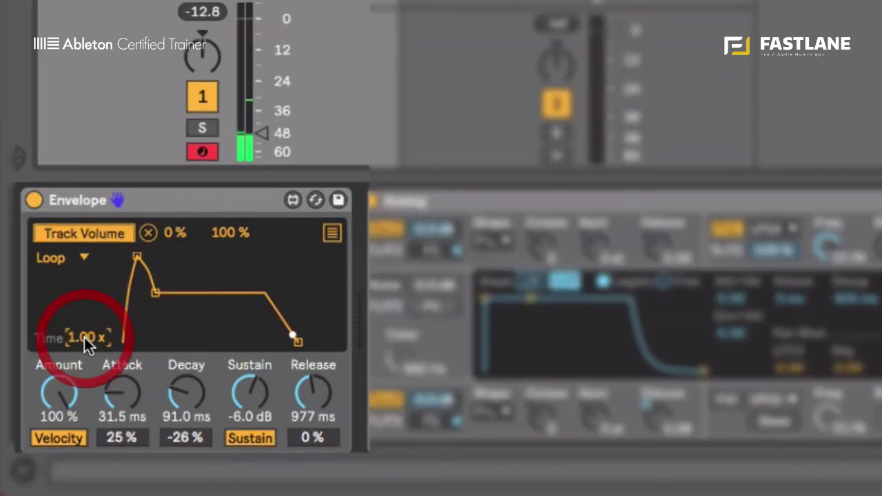
# Switch the Envelope to Echo mode with the Sustain switch off, sustain level at -inf dB and decay at 208 ms
pyautogui.click(74, 258)
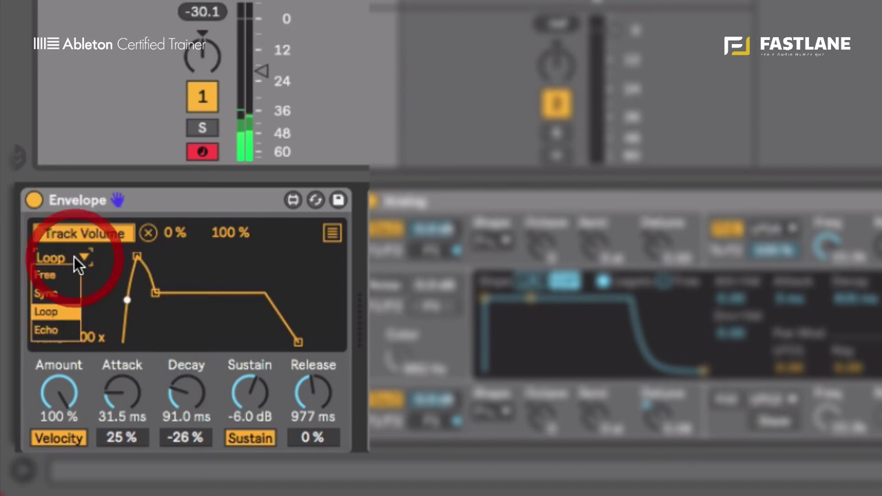
pyautogui.click(44, 311)
pyautogui.click(48, 328)
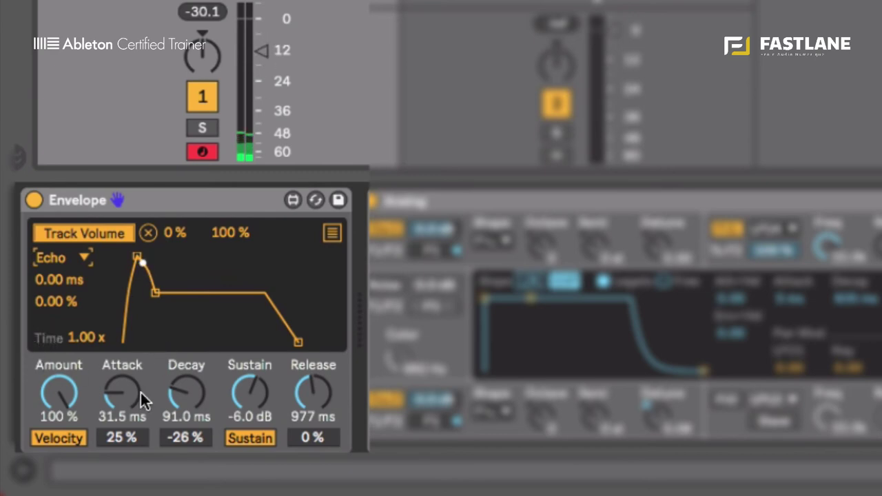
pyautogui.click(238, 441)
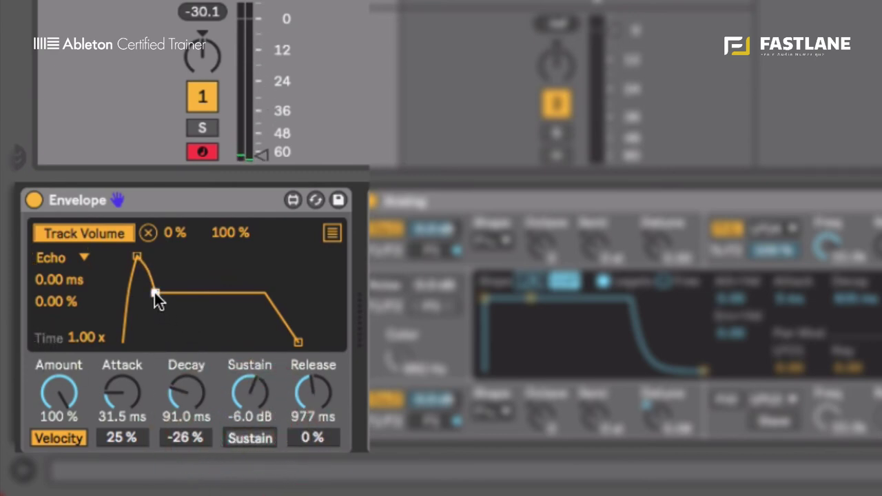
pyautogui.moveTo(155, 293); pyautogui.dragTo(156, 353)
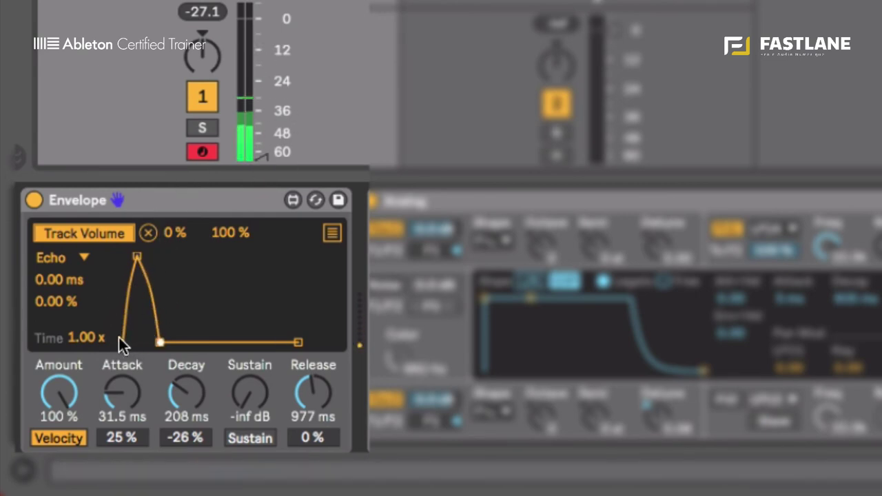
# Set the Envelope's echo time to 50.0 ms and echo feedback to 23.6 %, with attack at 2.49 ms and decay at 252 ms
pyautogui.moveTo(56, 280); pyautogui.dragTo(56, 262)
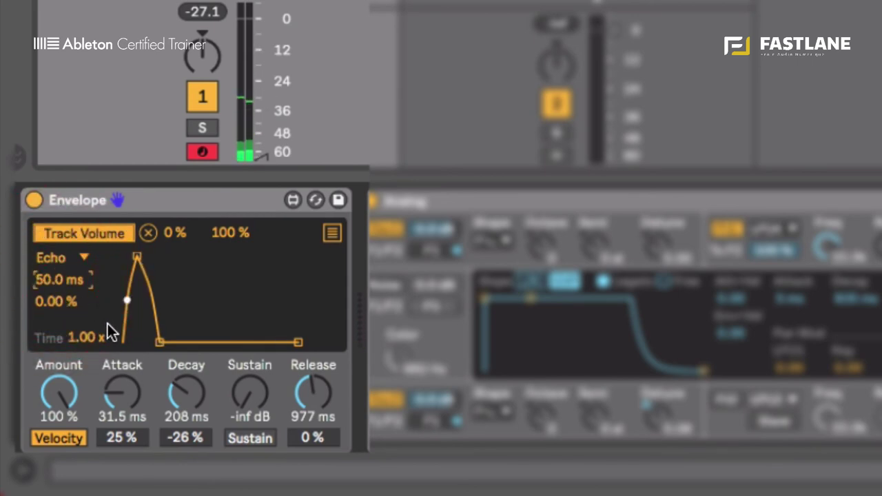
pyautogui.moveTo(58, 301); pyautogui.dragTo(60, 265)
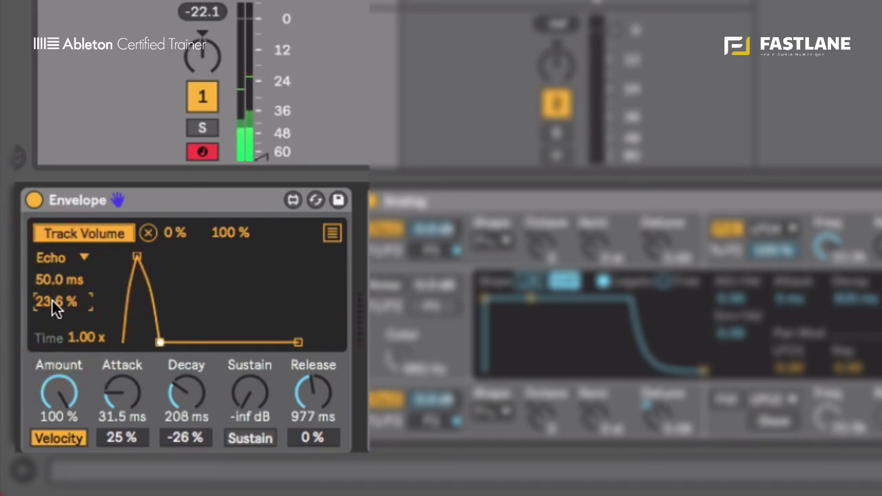
pyautogui.moveTo(183, 396); pyautogui.dragTo(184, 355)
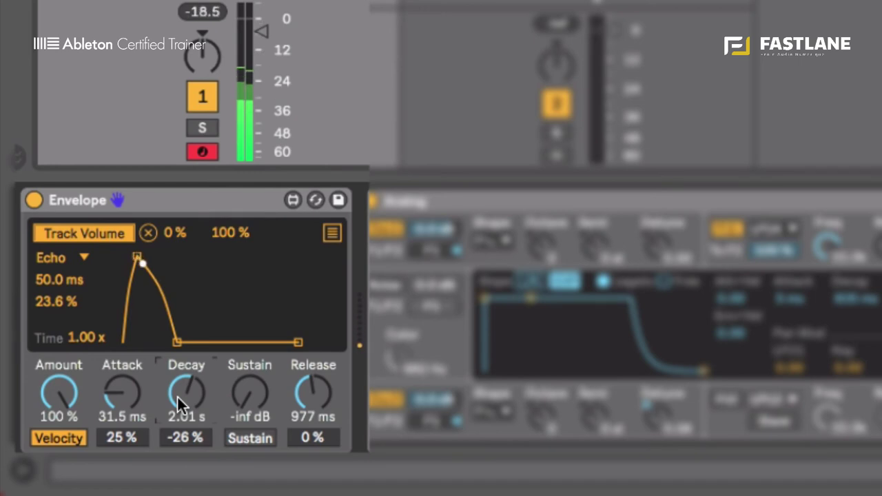
pyautogui.moveTo(121, 394); pyautogui.dragTo(119, 409)
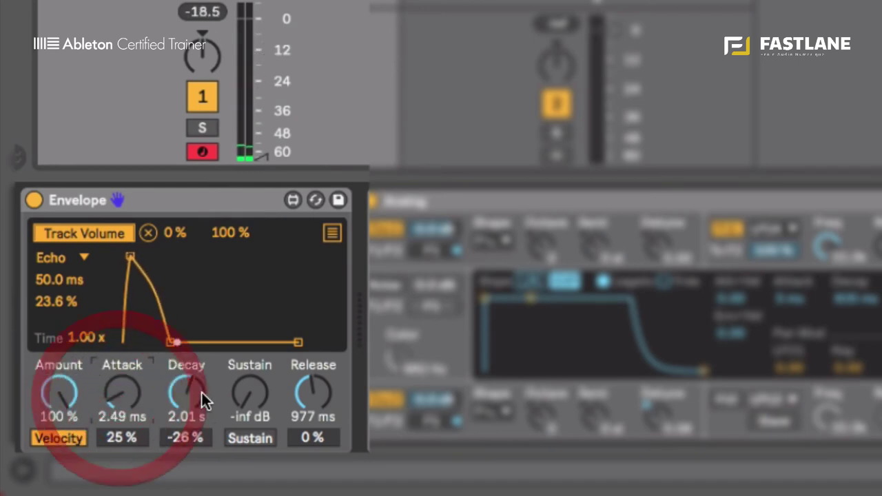
pyautogui.moveTo(200, 392); pyautogui.dragTo(195, 400)
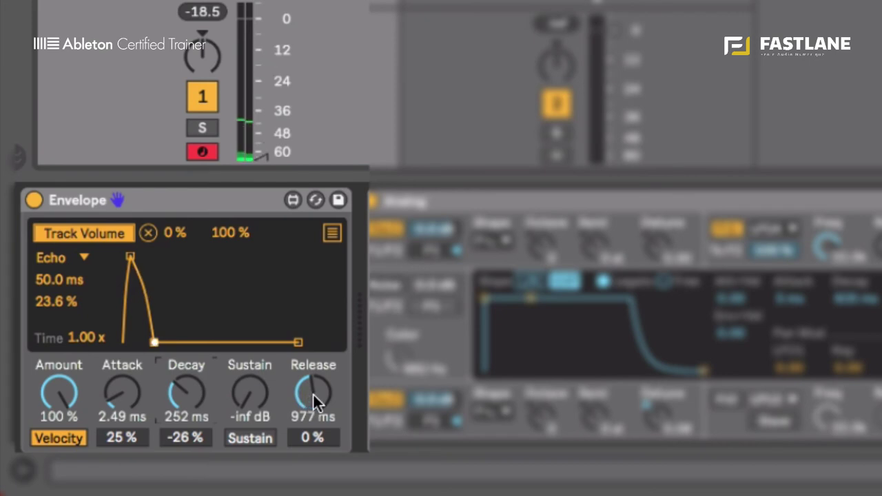
# Reduce the Envelope's Time to 0.41 x and lengthen the Analog track clip's loop to 16 beats
pyautogui.moveTo(86, 337)
pyautogui.mouseDown()
pyautogui.moveTo(83, 361)
pyautogui.moveTo(101, 344)
pyautogui.mouseUp()
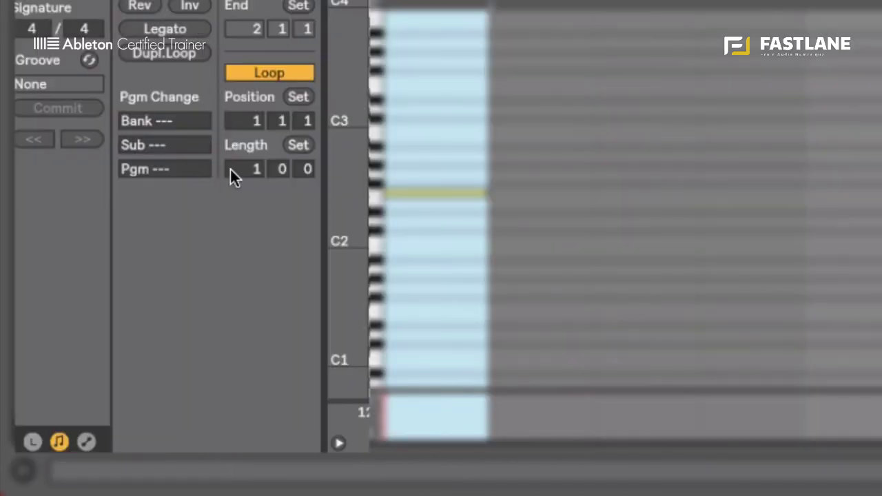
pyautogui.moveTo(230, 168)
pyautogui.mouseDown()
pyautogui.moveTo(232, 153)
pyautogui.moveTo(233, 173)
pyautogui.mouseUp()
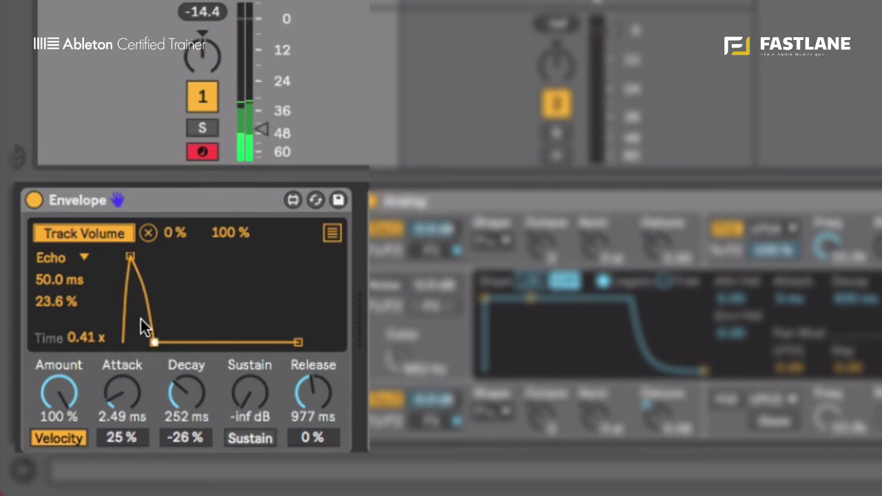
# Set the Envelope's echo time to 125 ms and its Time multiplier to 2.07 x
pyautogui.click(62, 281)
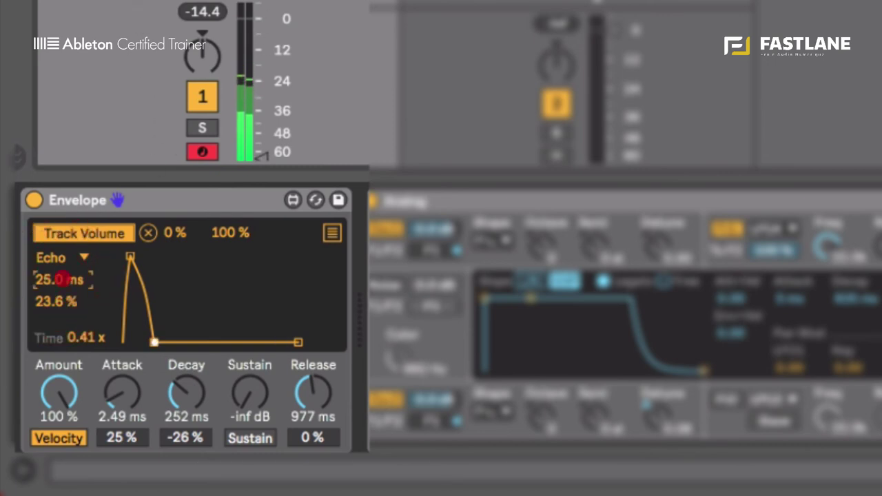
pyautogui.click(50, 283)
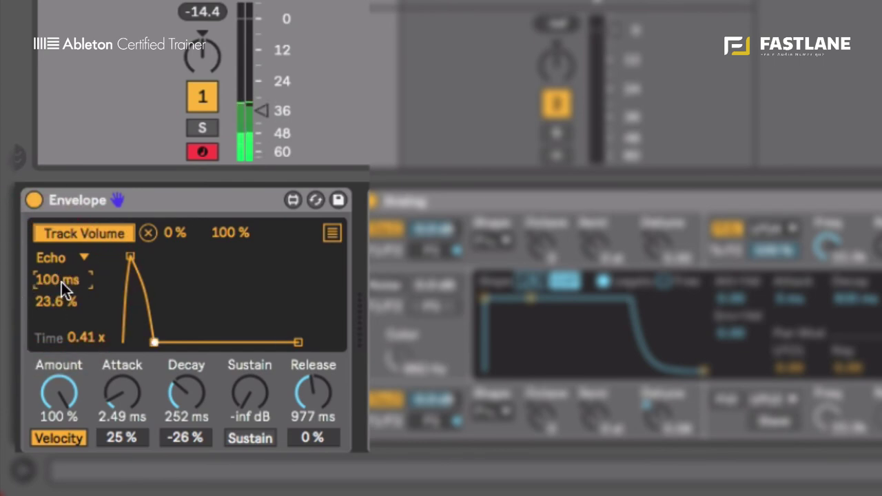
pyautogui.moveTo(60, 282); pyautogui.dragTo(60, 273)
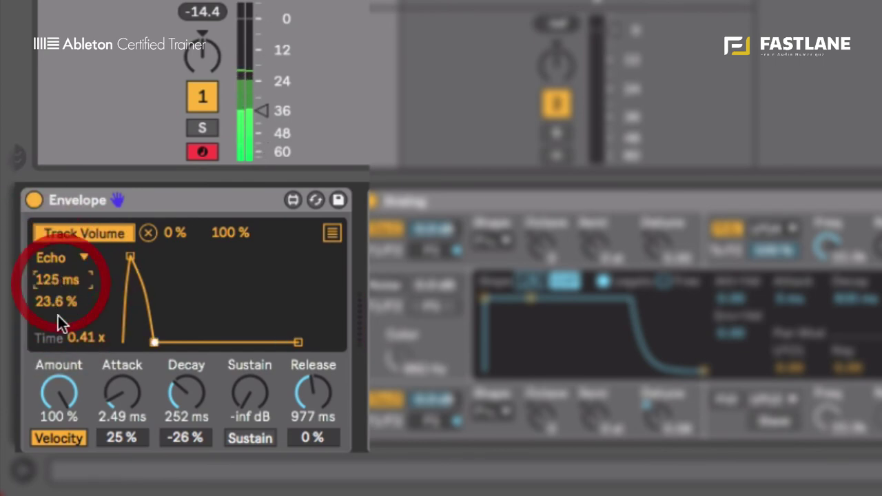
pyautogui.moveTo(82, 337); pyautogui.dragTo(81, 327)
pyautogui.moveTo(74, 295); pyautogui.dragTo(74, 293)
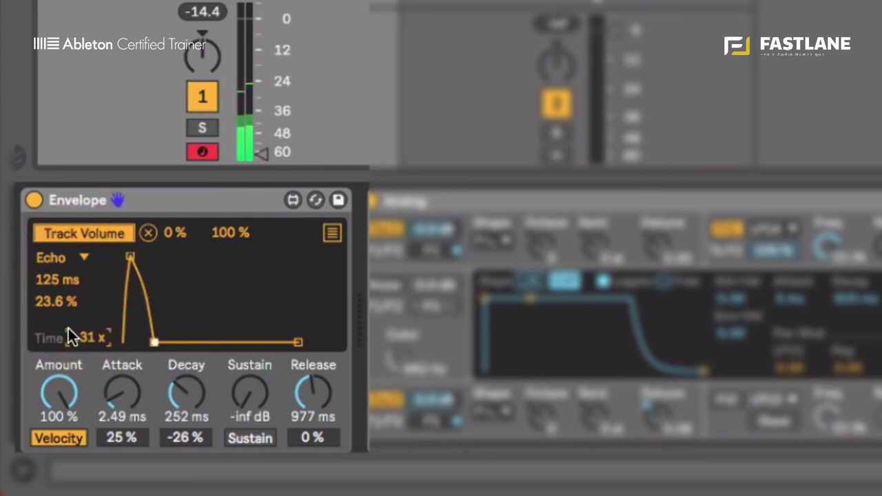
pyautogui.moveTo(77, 334); pyautogui.dragTo(81, 339)
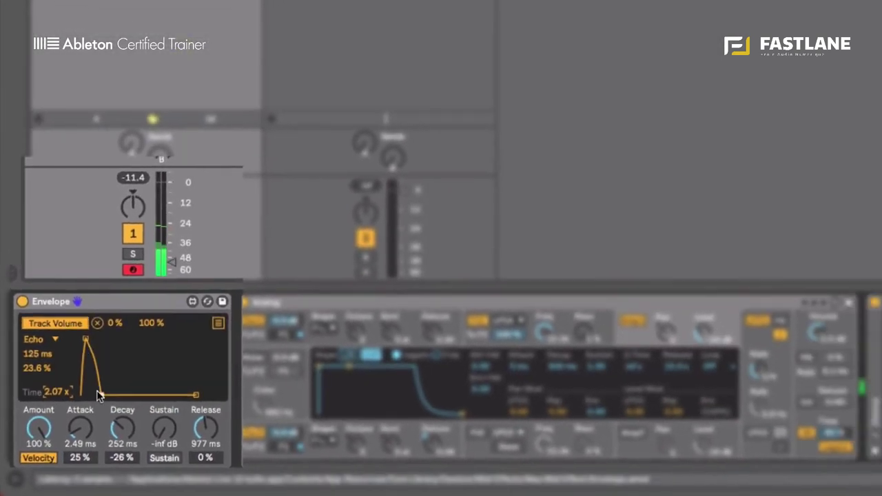
# Remove the Envelope's mapping from Track Volume and reset the initial pitch envelope amount of Analog's Osc1 to 0 %
pyautogui.click(86, 343)
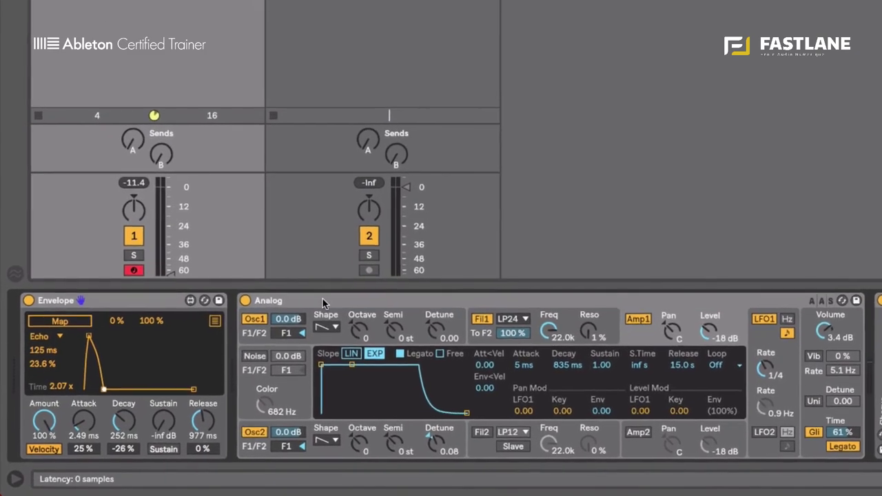
pyautogui.click(326, 324)
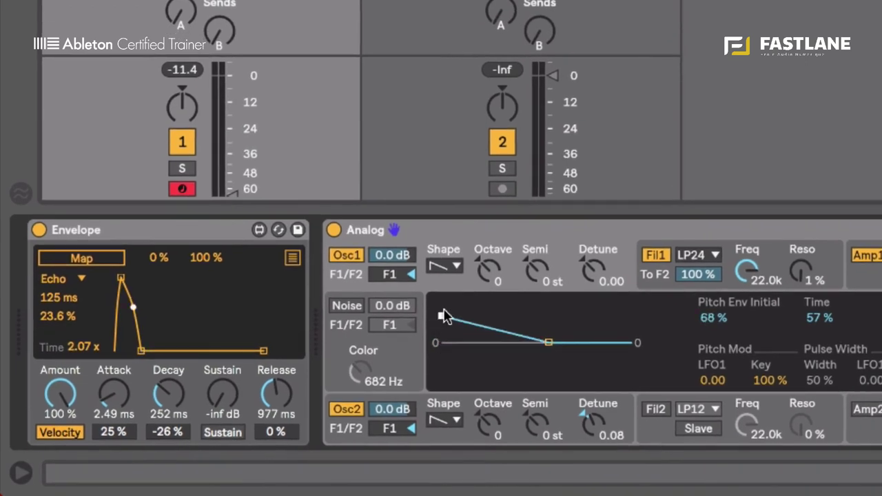
pyautogui.doubleClick(714, 319)
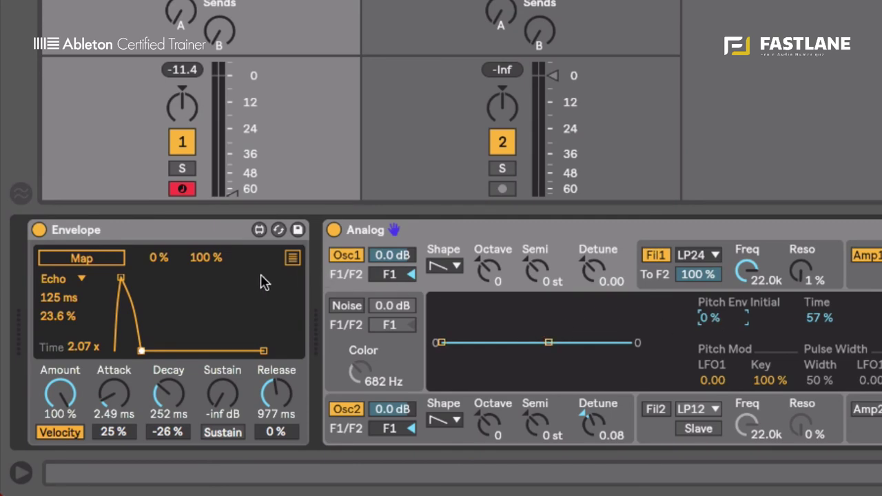
# Map the Envelope to the Detune of Analog's Osc1 and reset track 1's volume to 0 dB
pyautogui.click(81, 258)
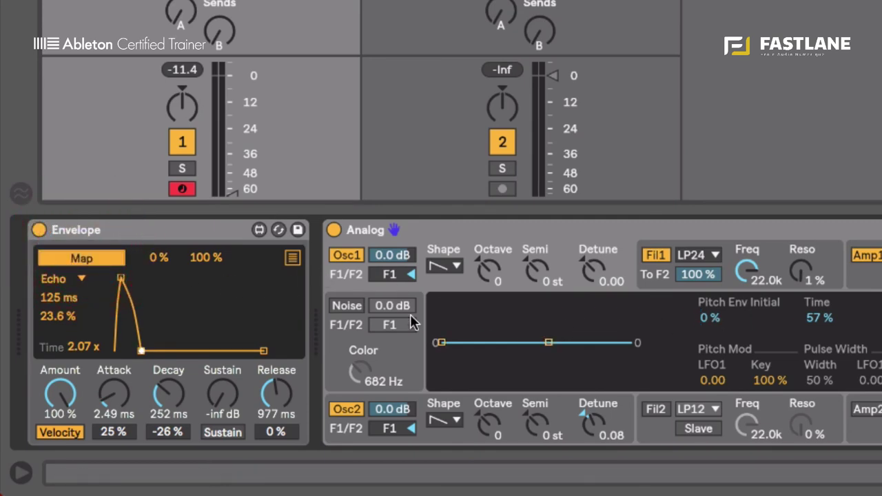
pyautogui.click(593, 271)
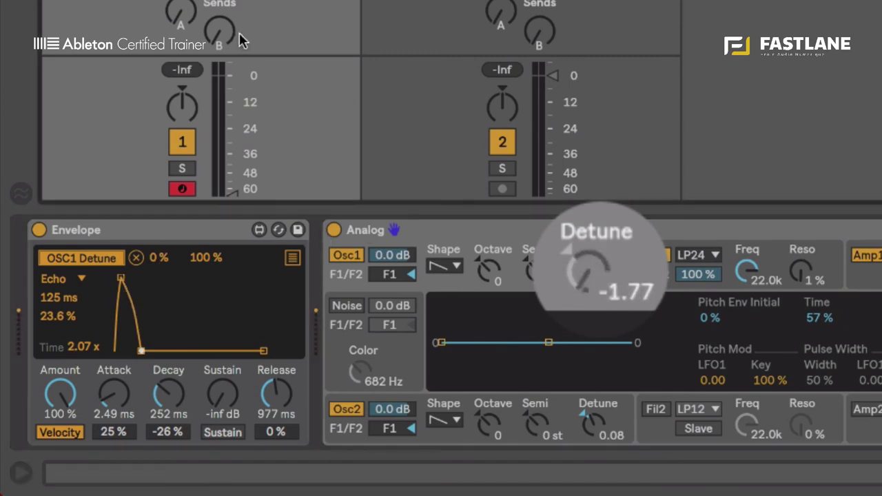
pyautogui.doubleClick(232, 192)
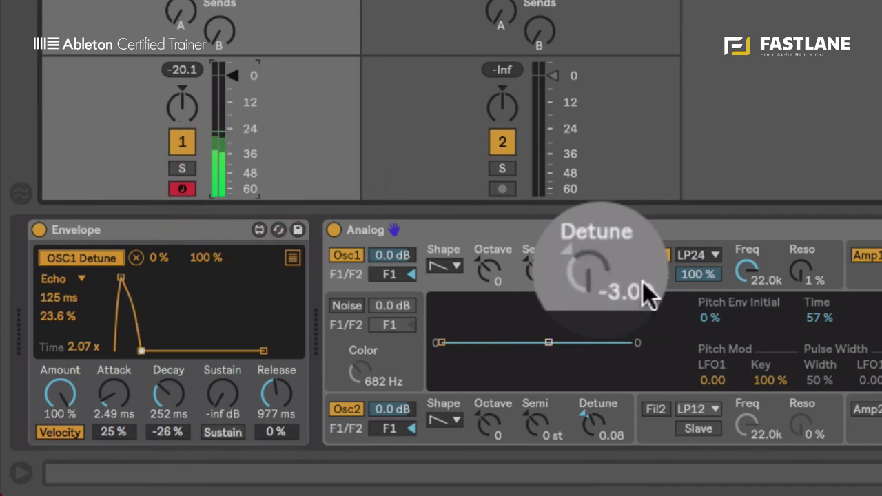
pyautogui.click(596, 272)
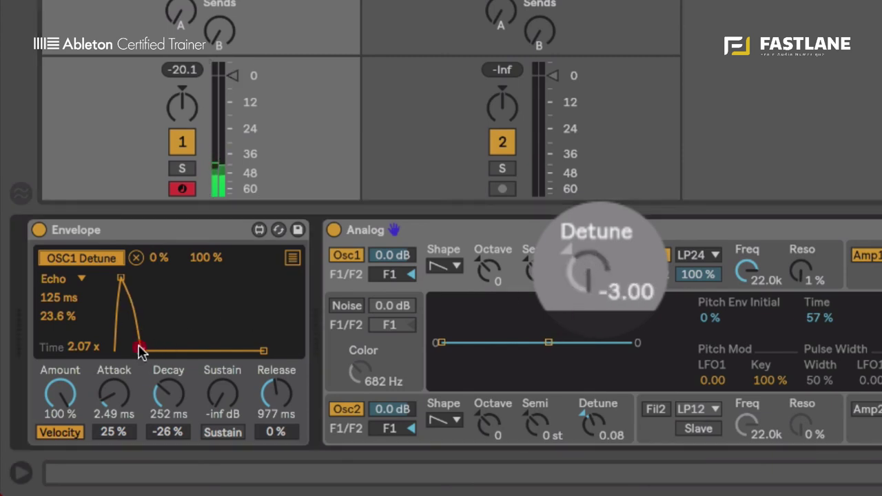
# Reshape the Envelope curve to 0.10 ms attack, 333 ms decay and -inf dB sustain
pyautogui.moveTo(140, 352); pyautogui.dragTo(135, 327)
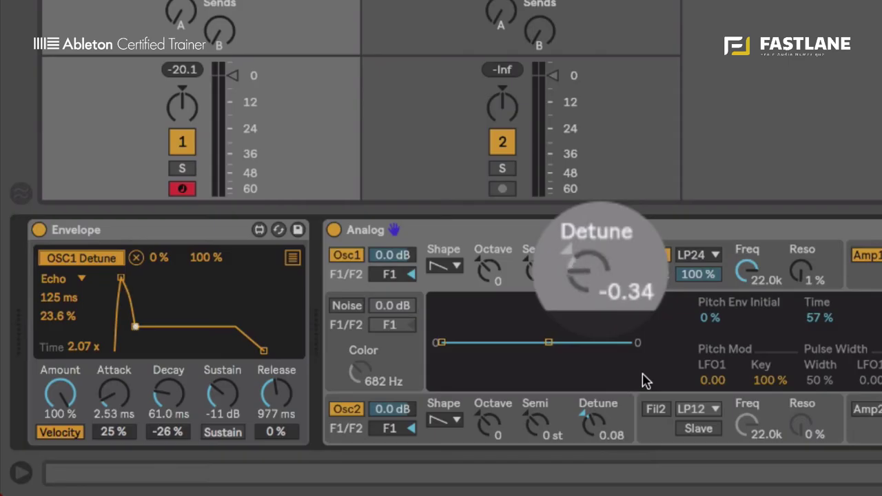
pyautogui.moveTo(121, 279); pyautogui.dragTo(115, 278)
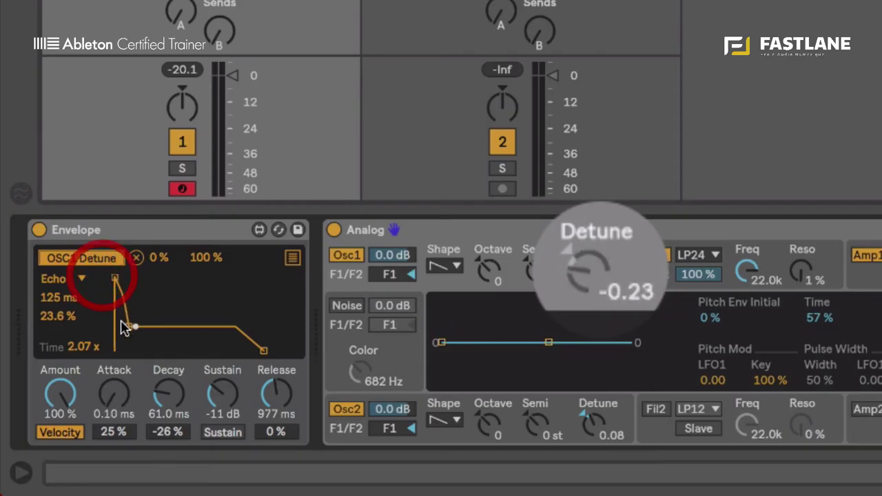
pyautogui.moveTo(136, 326); pyautogui.dragTo(124, 330)
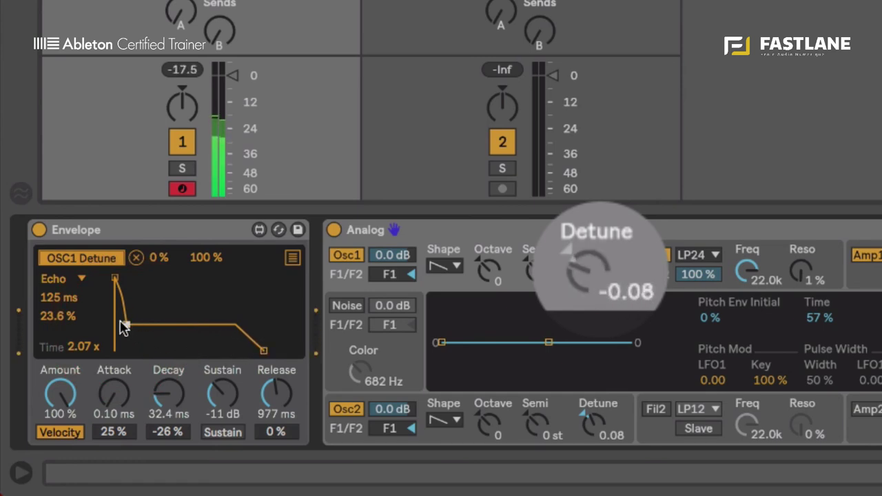
pyautogui.moveTo(127, 337); pyautogui.dragTo(138, 375)
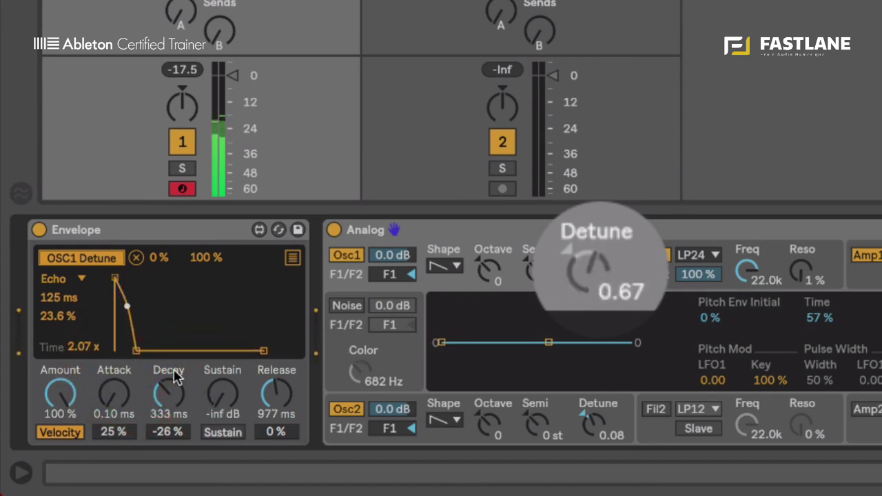
# Switch the Envelope's mode to Free and lengthen its attack to about 736 ms
pyautogui.click(58, 284)
pyautogui.click(56, 293)
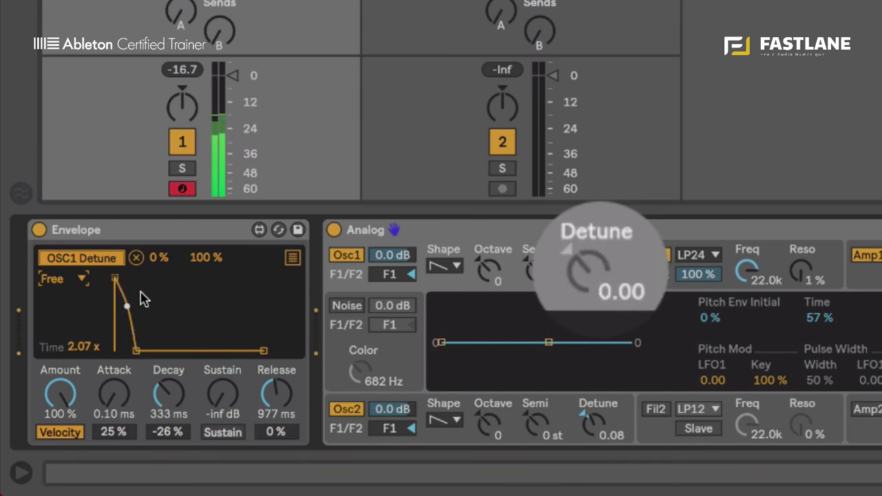
pyautogui.moveTo(115, 279); pyautogui.dragTo(139, 280)
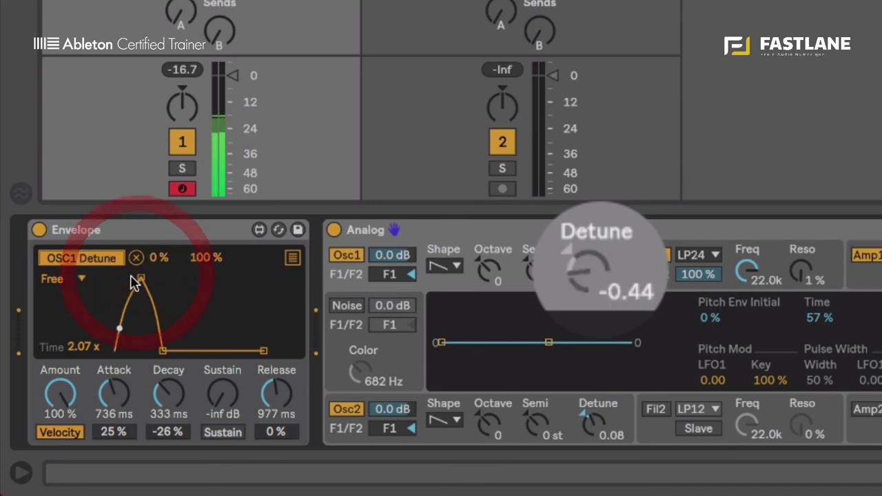
# Switch off Analog's Osc2 and reset the Envelope curve to a 0.10 ms attack with 0 % attack and decay slopes
pyautogui.click(342, 412)
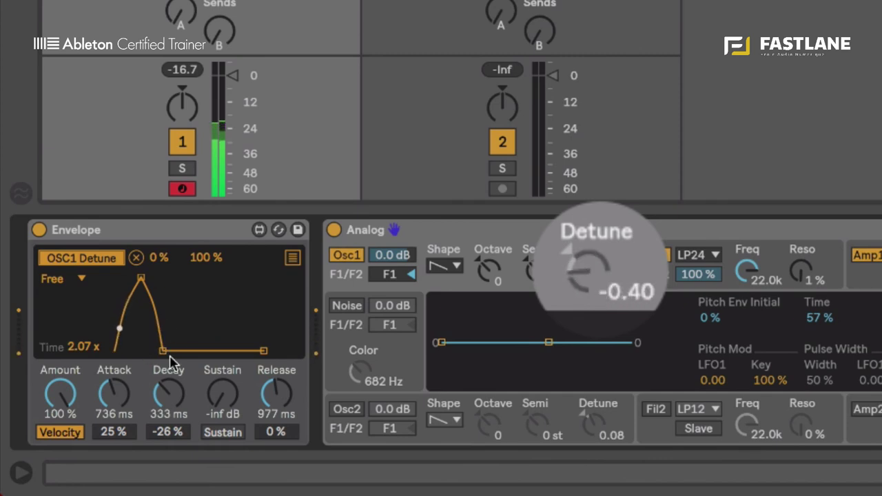
pyautogui.moveTo(142, 279); pyautogui.dragTo(87, 276)
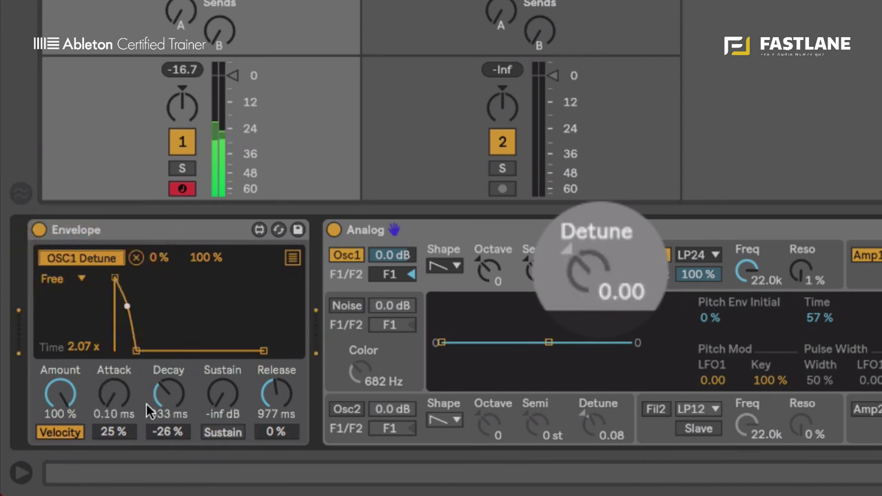
pyautogui.doubleClick(166, 434)
pyautogui.doubleClick(114, 433)
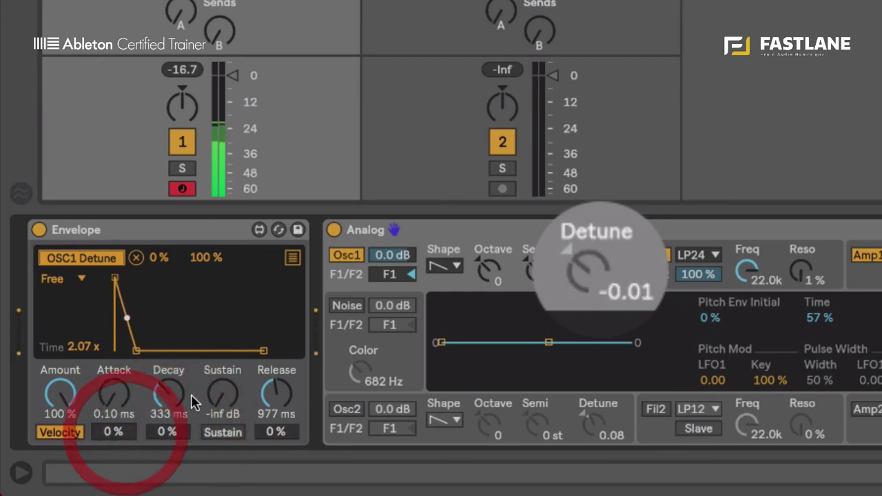
# Set the minimum of the Envelope's OSC1 Detune mapping to 50 % and lower the Envelope's amount to 59.8 %
pyautogui.doubleClick(157, 258)
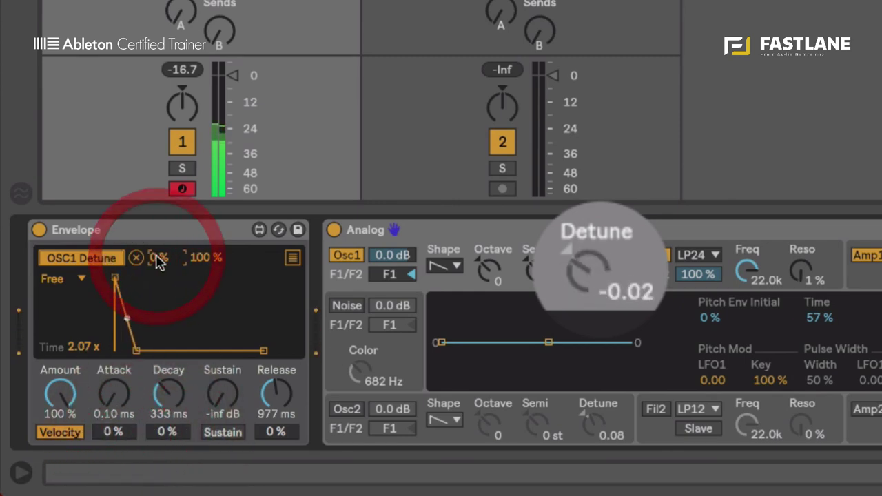
pyautogui.press('Return')
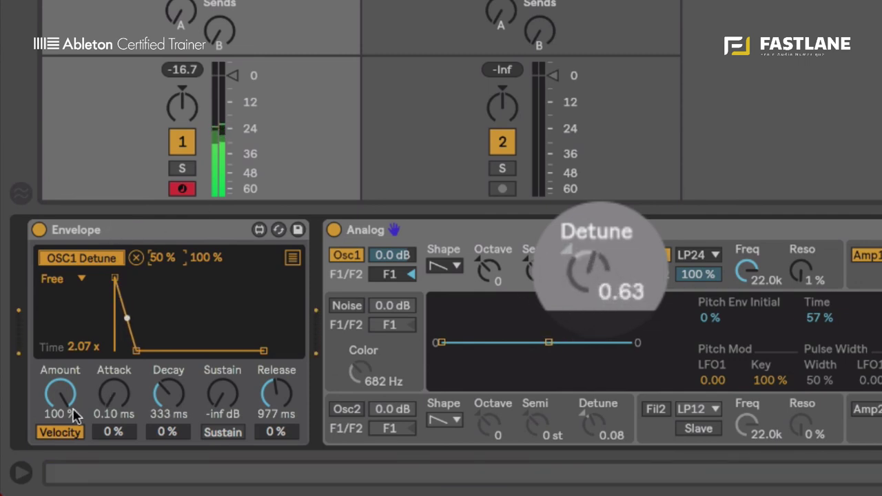
pyautogui.moveTo(60, 395); pyautogui.dragTo(50, 444)
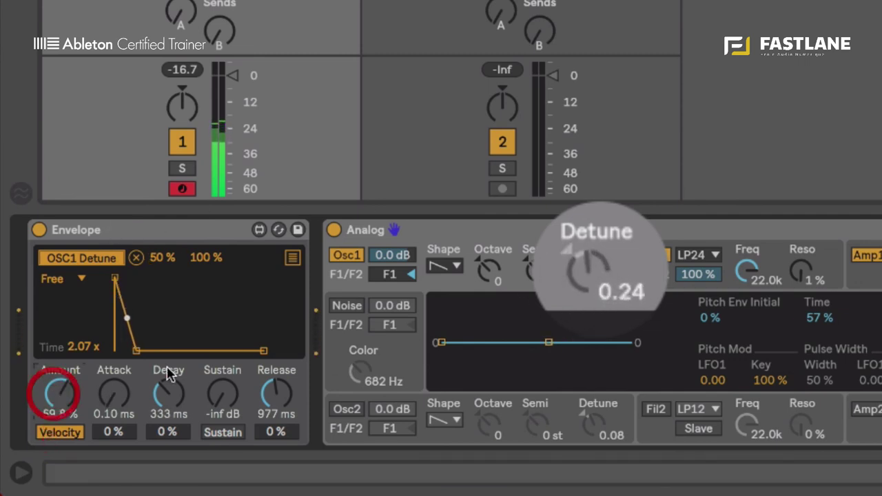
pyautogui.click(604, 260)
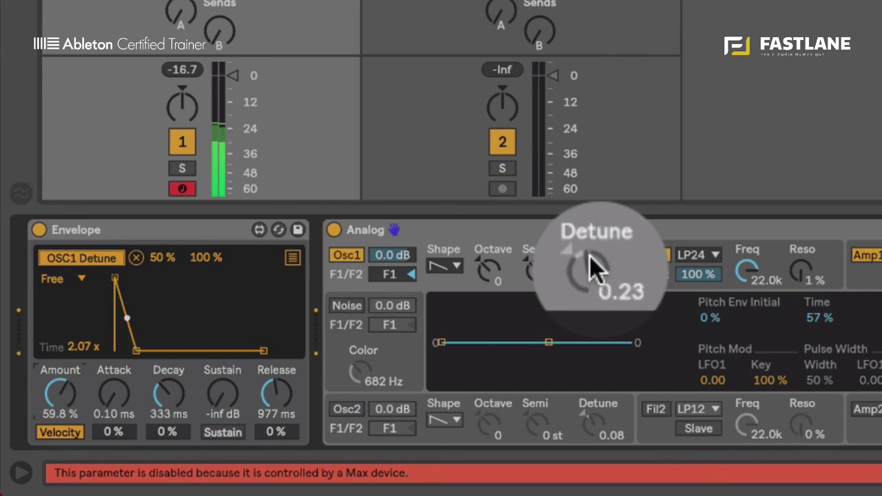
# Switch Analog's Osc2 back on and map the Envelope's second slot to the Detune of Osc2
pyautogui.click(342, 409)
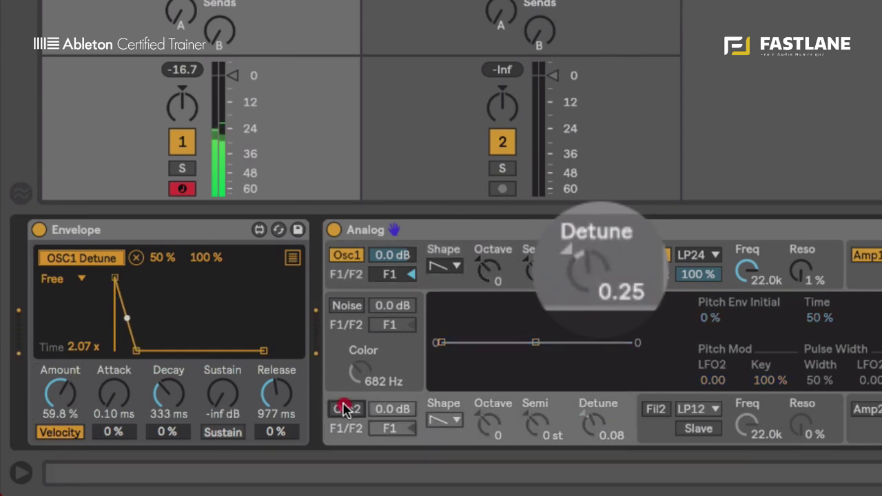
pyautogui.click(291, 259)
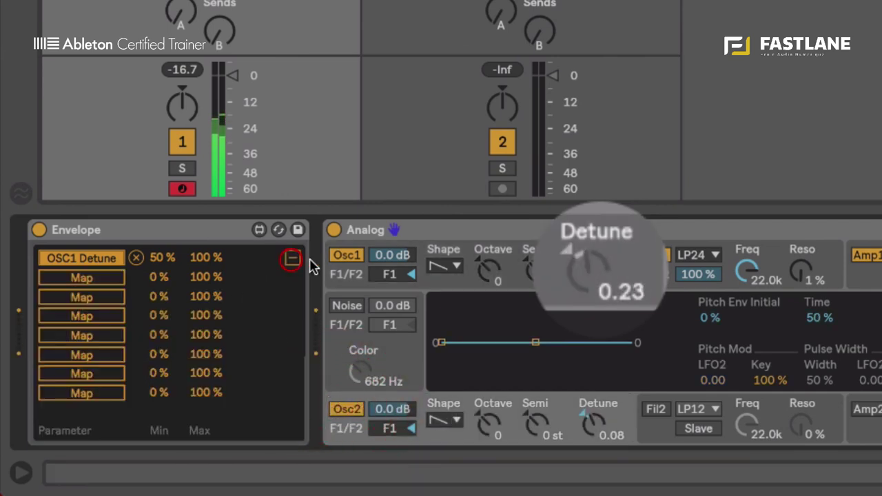
pyautogui.click(82, 277)
pyautogui.click(597, 424)
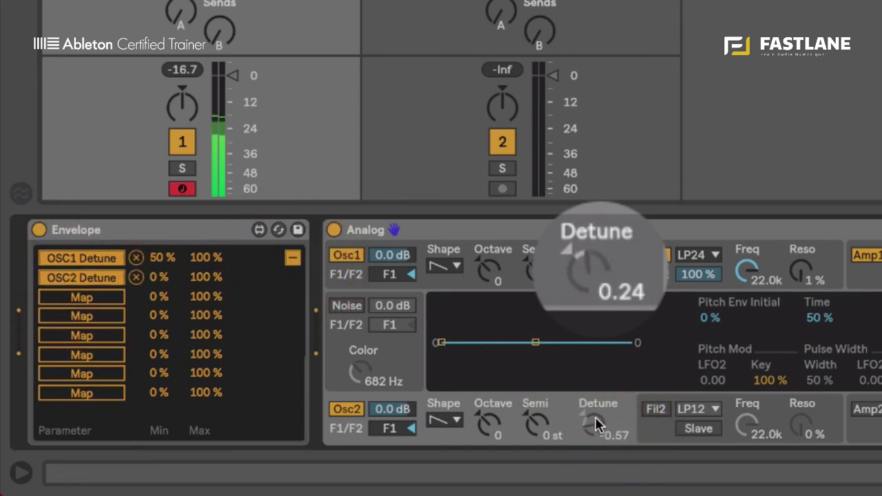
# Invert the OSC2 Detune mapping by setting its minimum to 50 % and its maximum to 0 %
pyautogui.click(158, 277)
pyautogui.write('50')
pyautogui.click(208, 278)
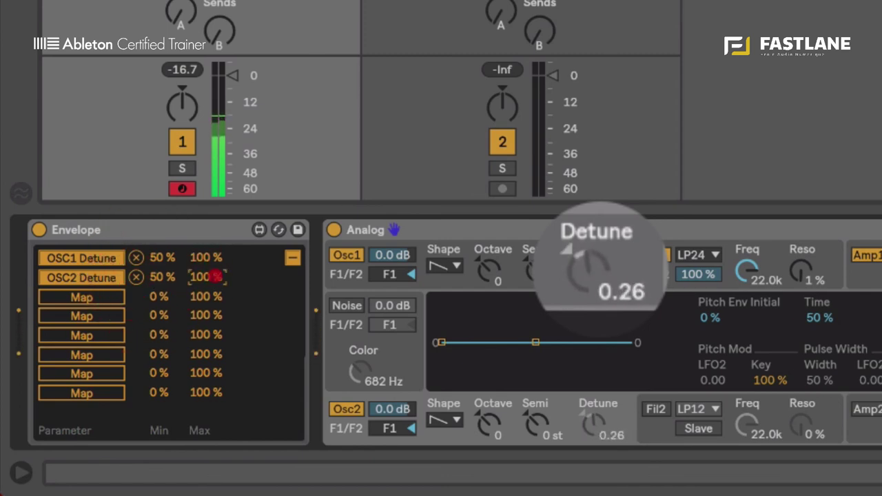
pyautogui.write('0')
pyautogui.press('Return')
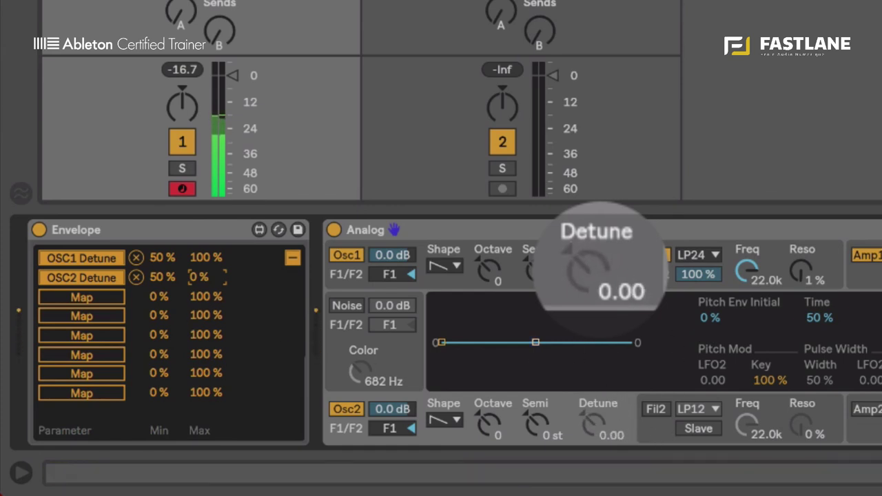
pyautogui.click(600, 399)
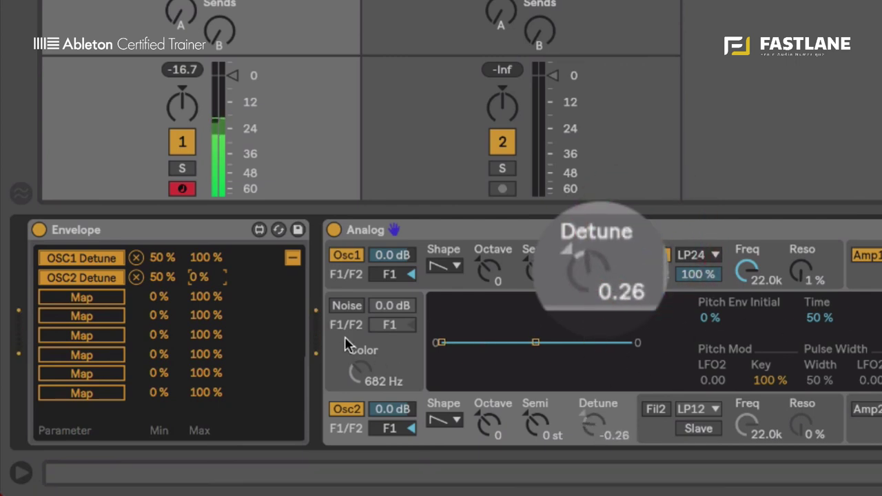
# Return to the Envelope curve, reset its time to 1.00 x and set the amount to 45.7 %
pyautogui.click(293, 257)
pyautogui.moveTo(54, 399); pyautogui.dragTo(54, 426)
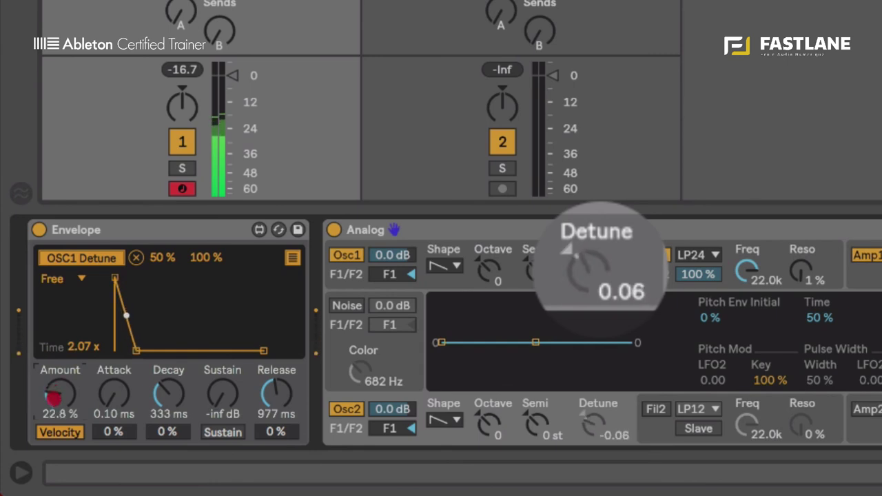
pyautogui.moveTo(54, 393); pyautogui.dragTo(53, 389)
pyautogui.doubleClick(79, 350)
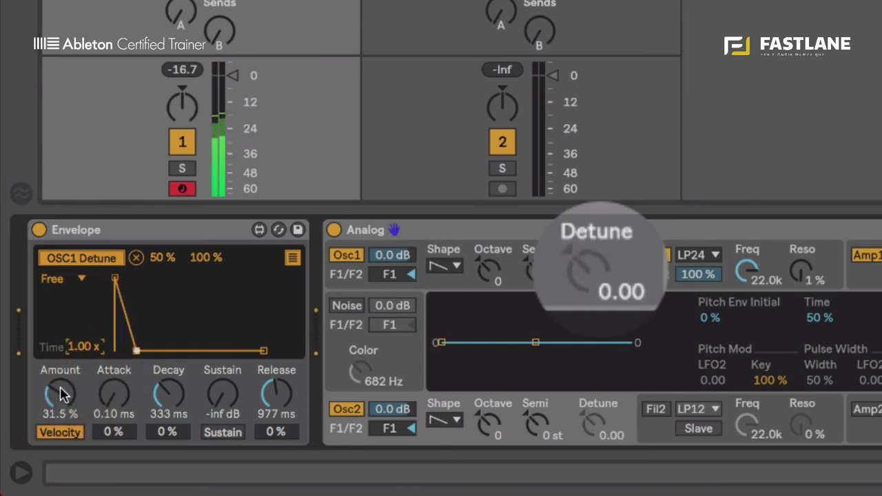
pyautogui.moveTo(60, 390); pyautogui.dragTo(60, 385)
# Reshape the Envelope curve to a 4.25 ms attack and a 612 ms decay
pyautogui.moveTo(136, 351); pyautogui.dragTo(161, 352)
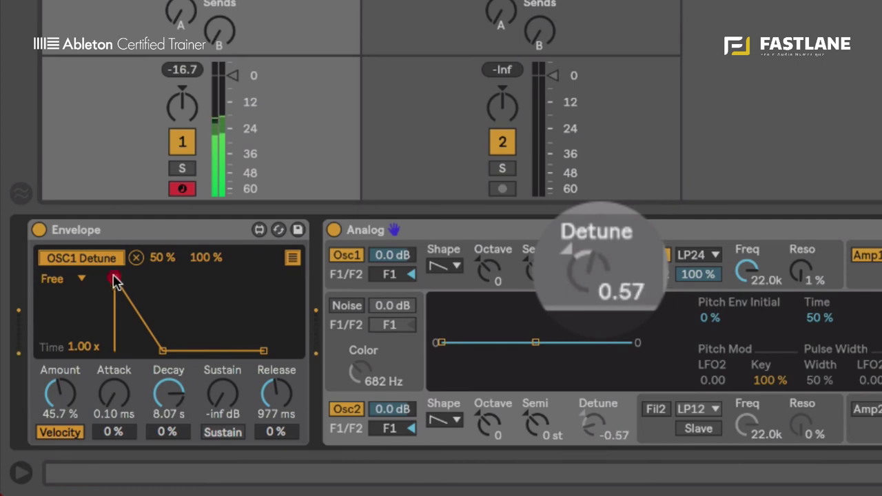
pyautogui.moveTo(115, 281); pyautogui.dragTo(137, 280)
pyautogui.moveTo(172, 351); pyautogui.dragTo(144, 347)
pyautogui.moveTo(137, 279); pyautogui.dragTo(120, 276)
pyautogui.moveTo(131, 343); pyautogui.dragTo(131, 396)
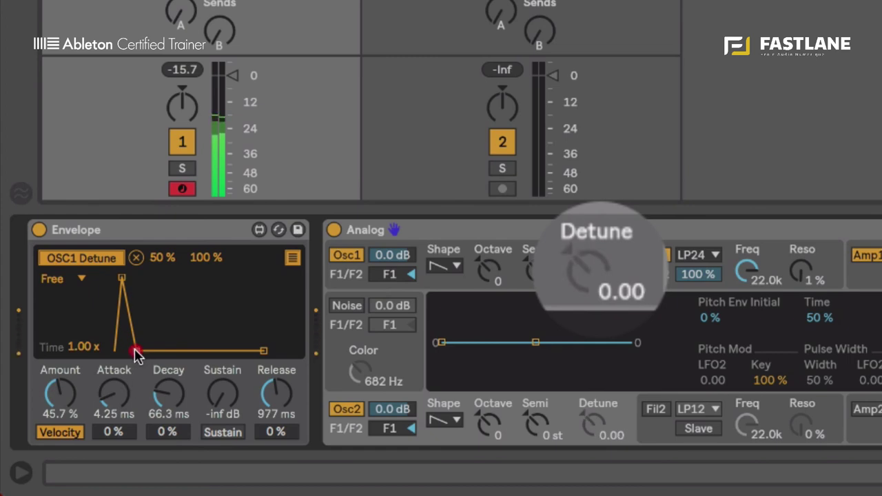
pyautogui.moveTo(135, 355); pyautogui.dragTo(148, 351)
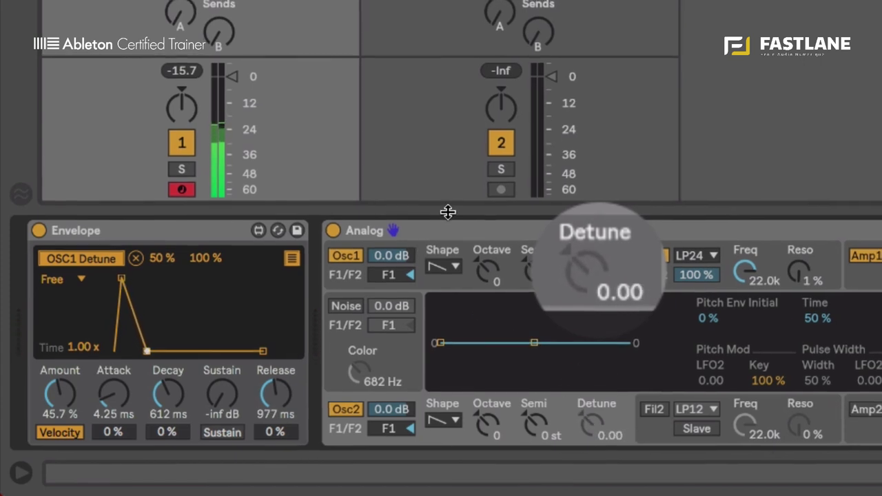
# Set the release of Analog's Amp1 envelope to 196 ms and bring up the Osc1 settings
pyautogui.click(760, 291)
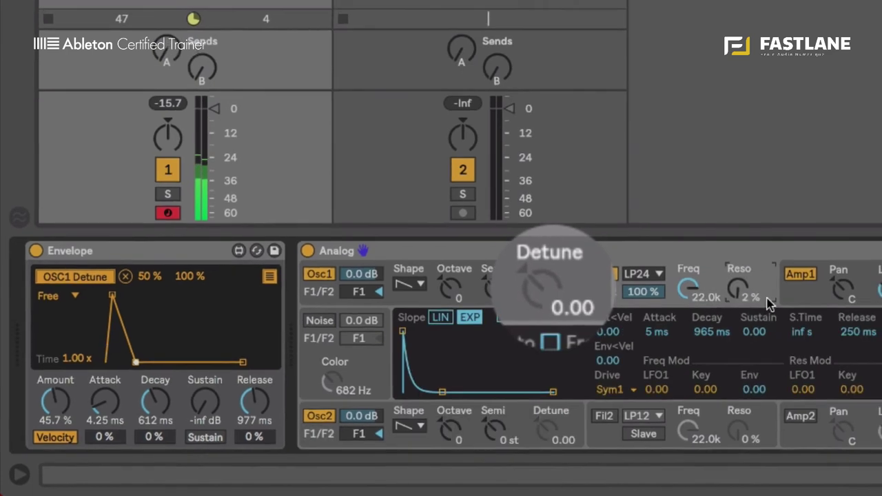
pyautogui.click(815, 288)
pyautogui.moveTo(602, 388); pyautogui.dragTo(566, 388)
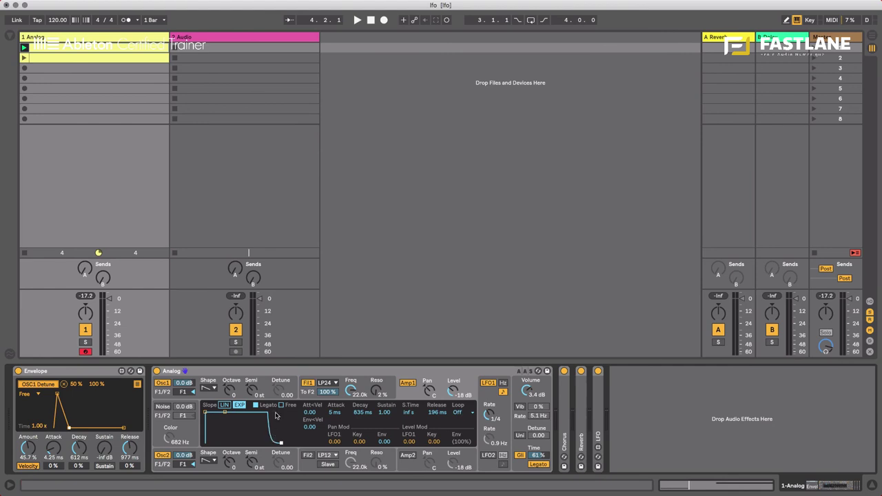
pyautogui.click(260, 382)
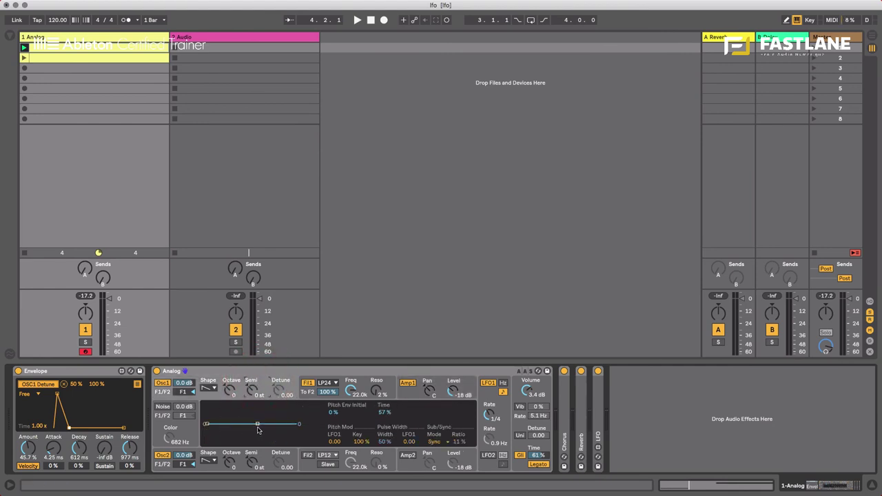